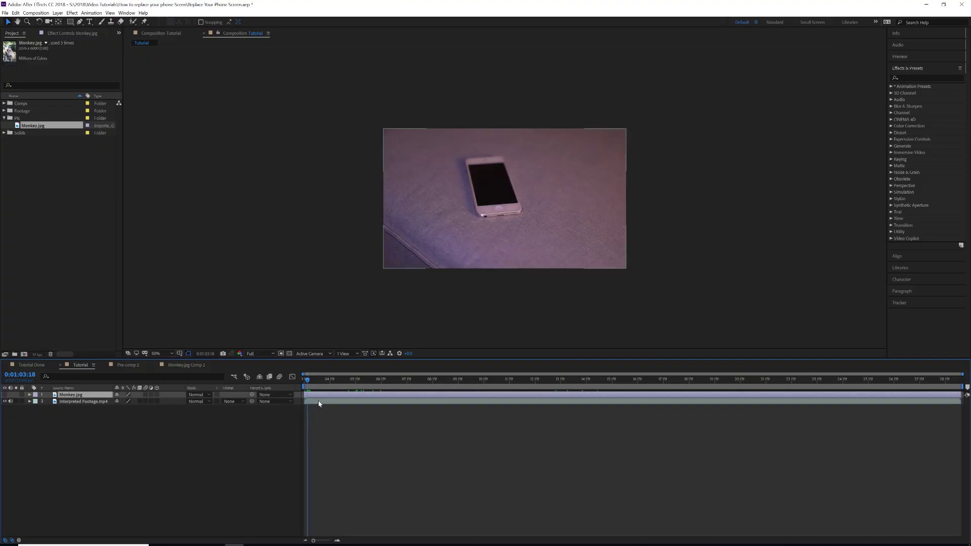
- Preview the Monkey.jpg layer over the phone footage near the start of the composition, and hide it again
click(318, 402)
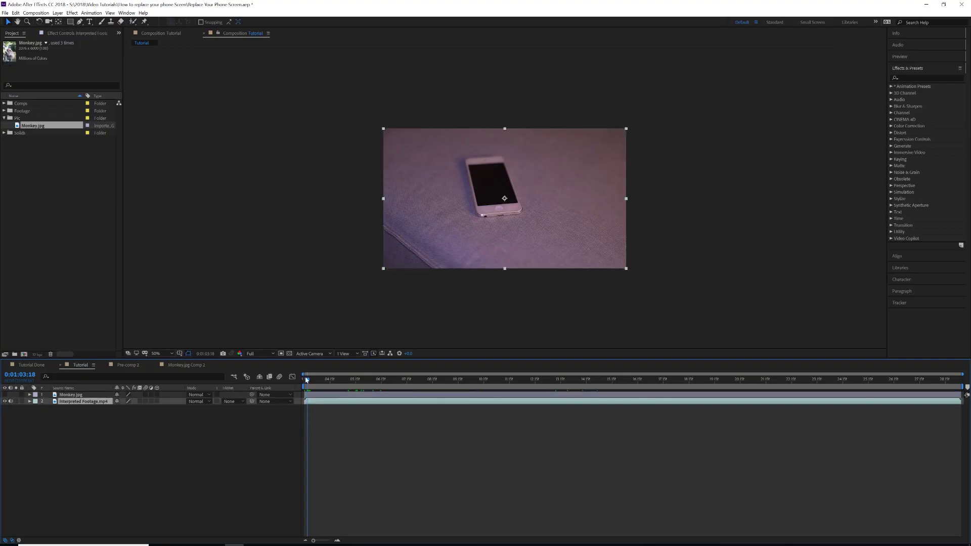
mouse_move(308, 381)
mouse_down()
mouse_move(708, 381)
mouse_move(308, 389)
mouse_up()
click(4, 394)
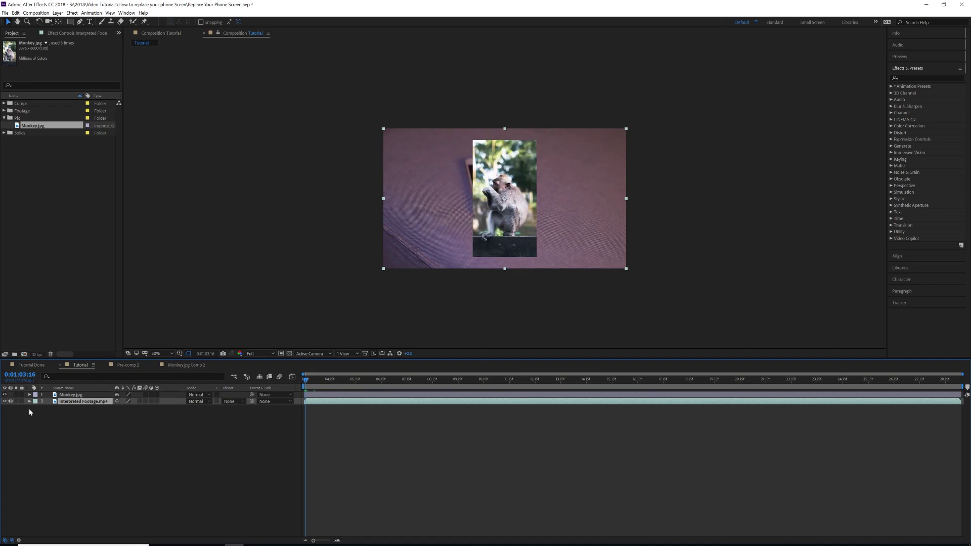
click(5, 395)
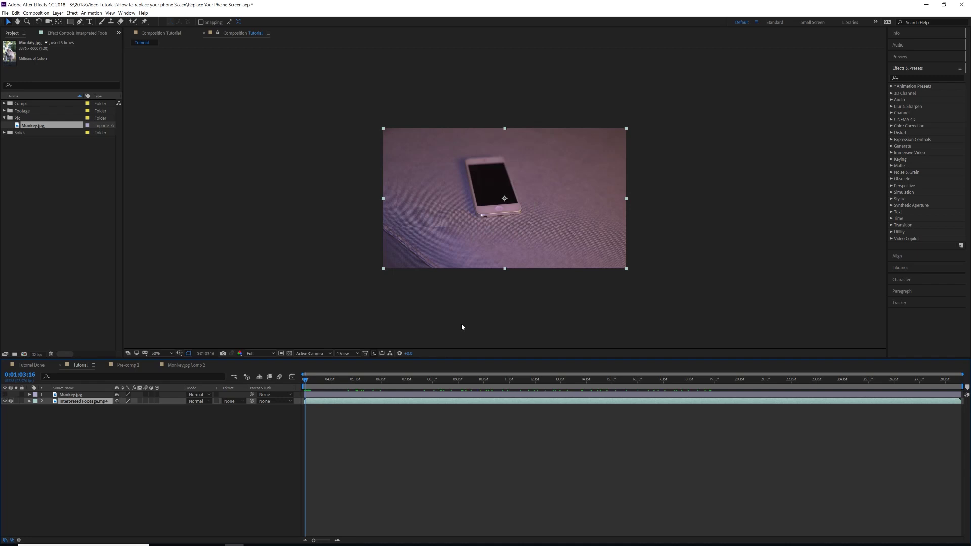
- Find the Corner Pin effect, apply it to the Monkey.jpg layer and make the layer visible
click(920, 76)
text(corner)
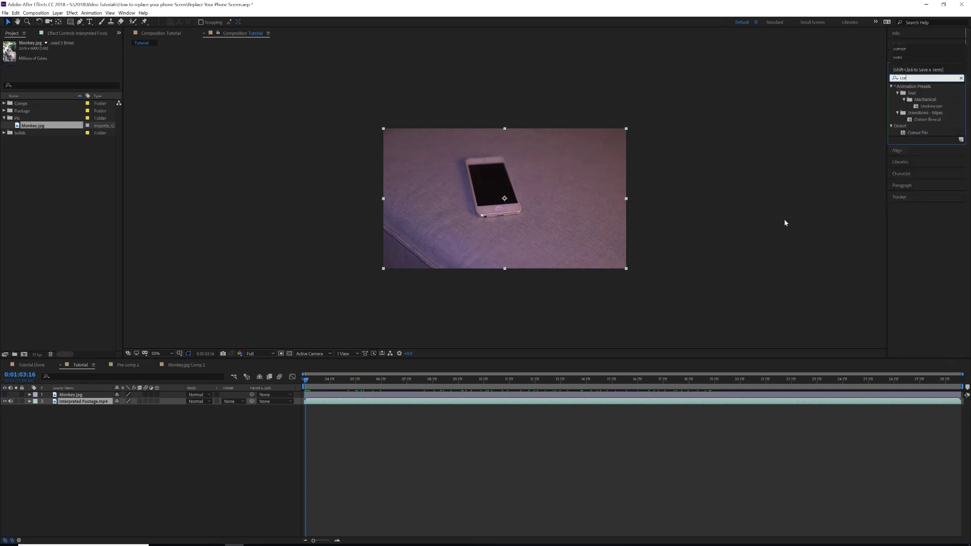
drag(912, 113, 347, 396)
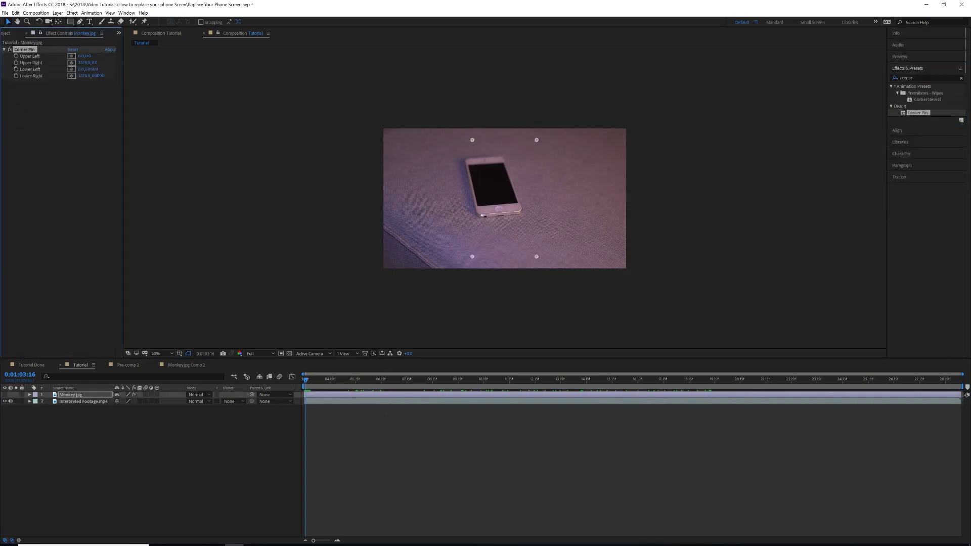
click(6, 395)
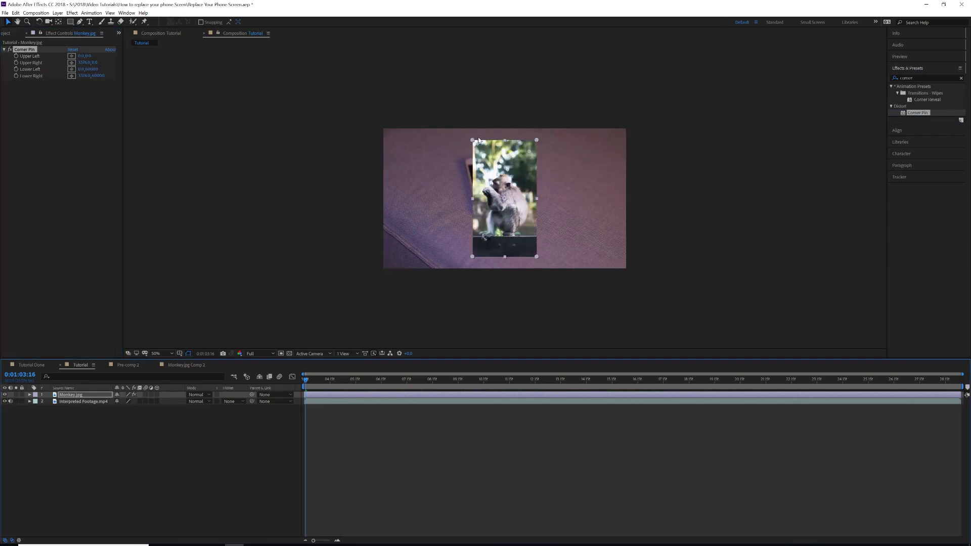
- Pin the four corners of the monkey image to the matching corners of the phone's screen
drag(473, 141, 469, 167)
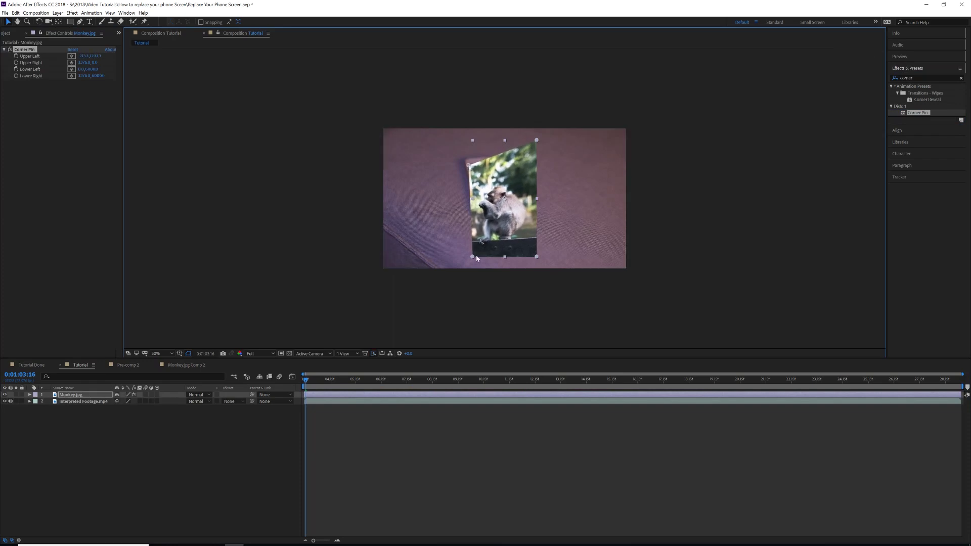
drag(473, 257, 480, 207)
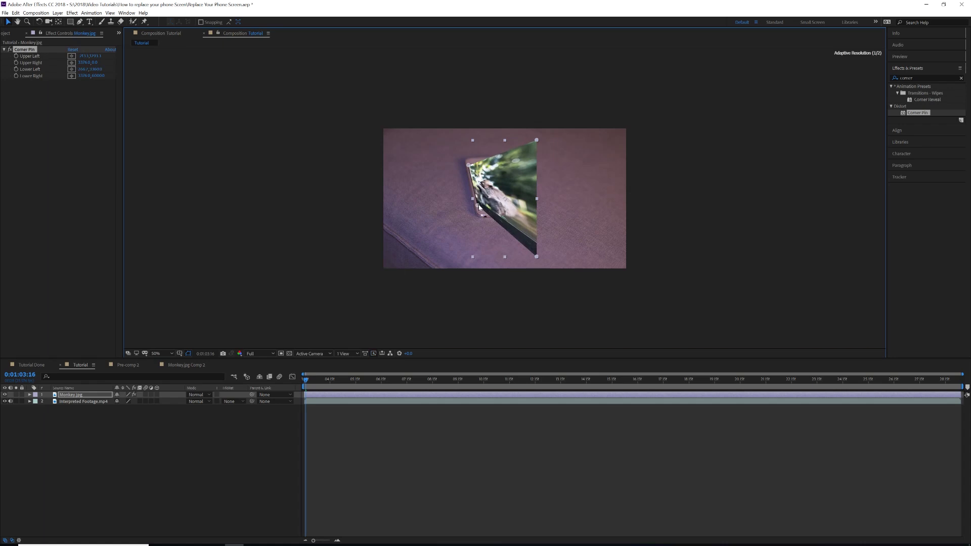
drag(536, 257, 517, 204)
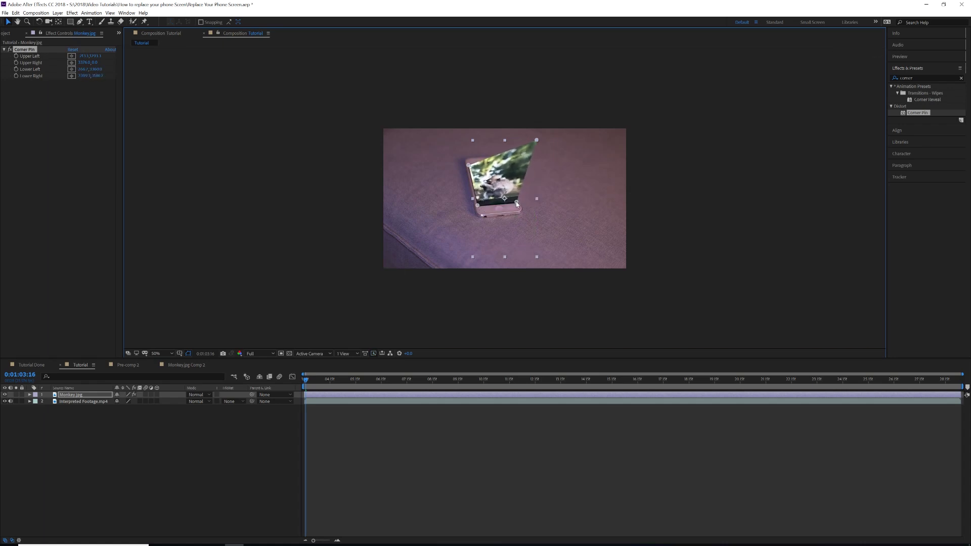
drag(537, 141, 504, 164)
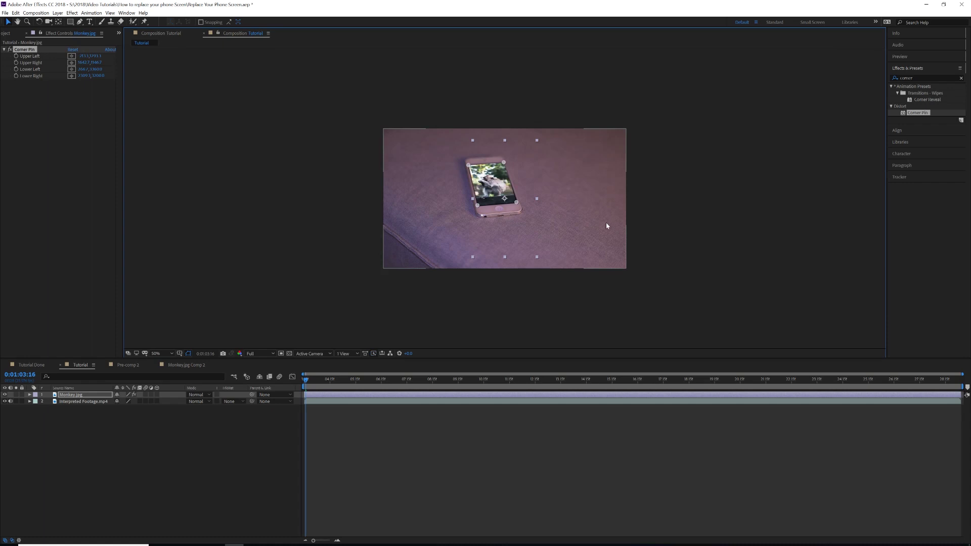
click(636, 233)
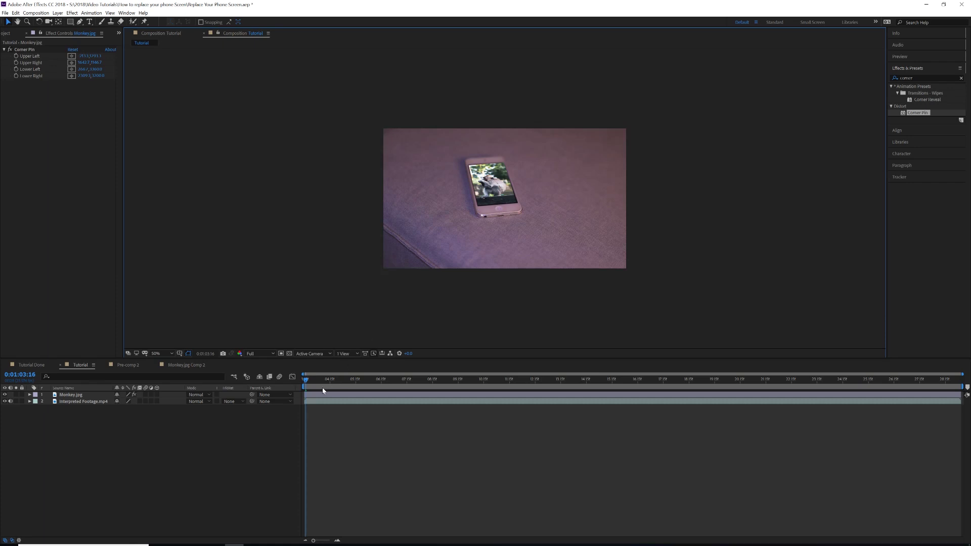
- Play the composition from its start to check how the pinned image sits on the moving phone
mouse_move(307, 380)
mouse_down()
mouse_move(610, 380)
mouse_move(306, 380)
mouse_up()
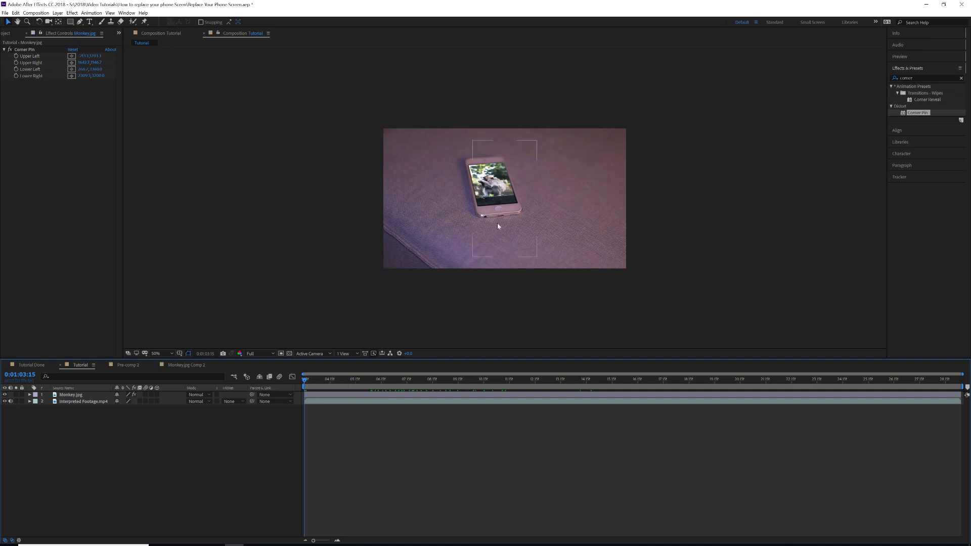
key(space)
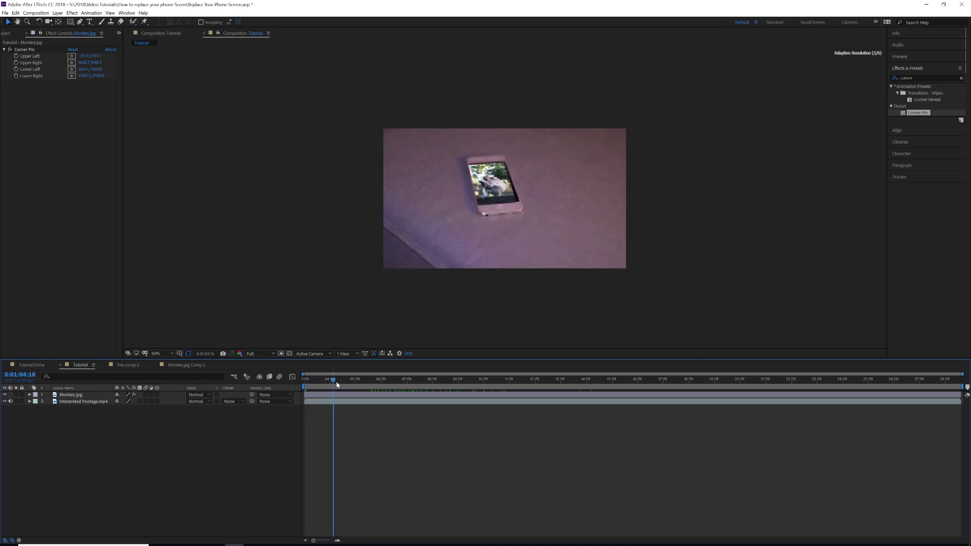
key(space)
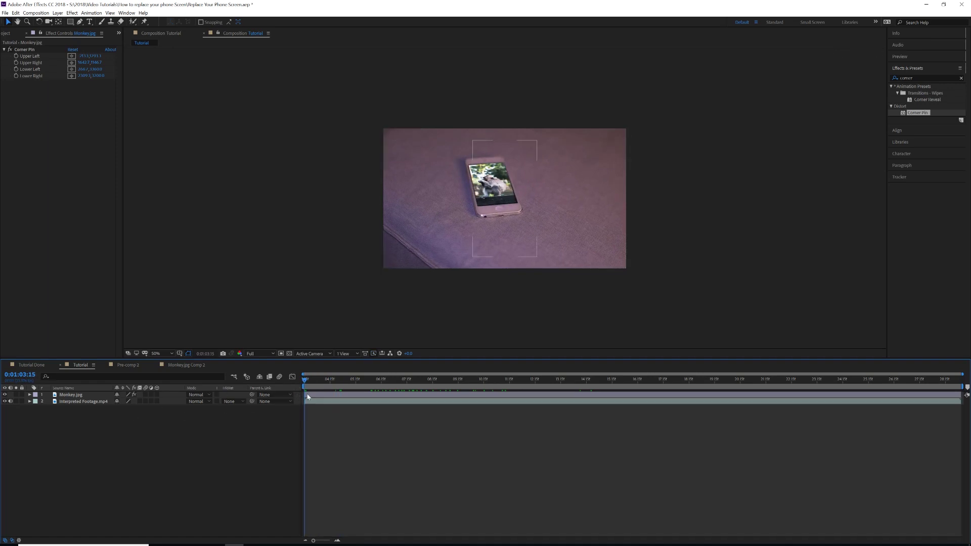
- Delete the Corner Pin effect from the Monkey.jpg layer and hide the layer
click(305, 394)
click(24, 50)
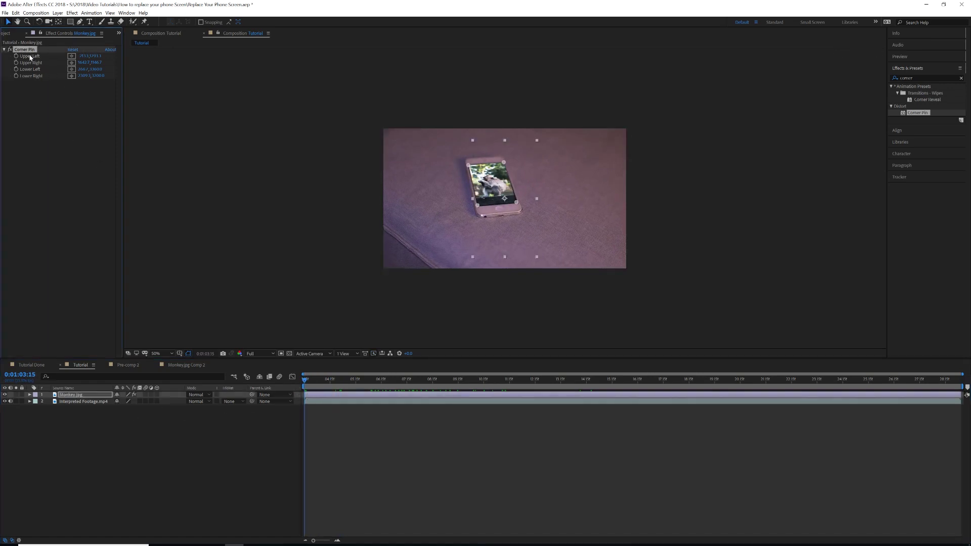
key(Delete)
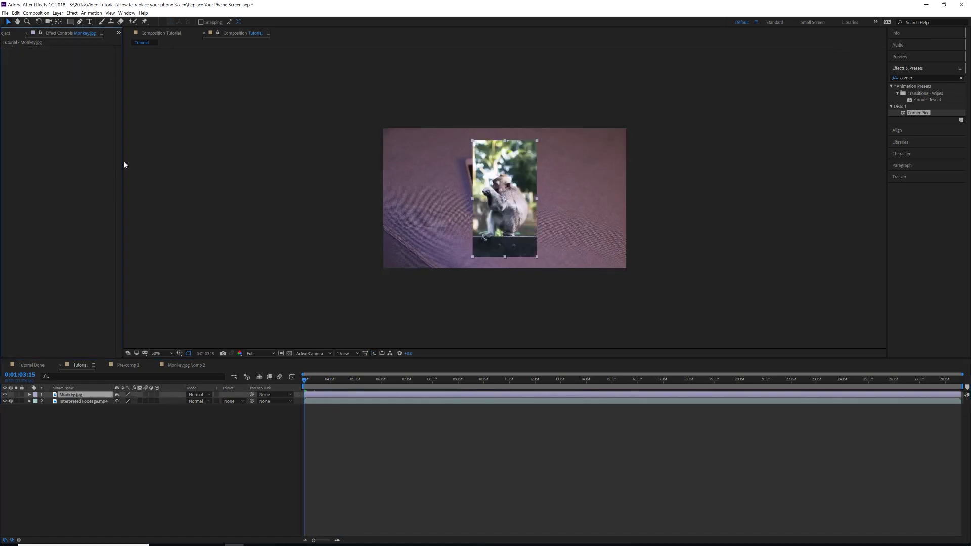
click(5, 396)
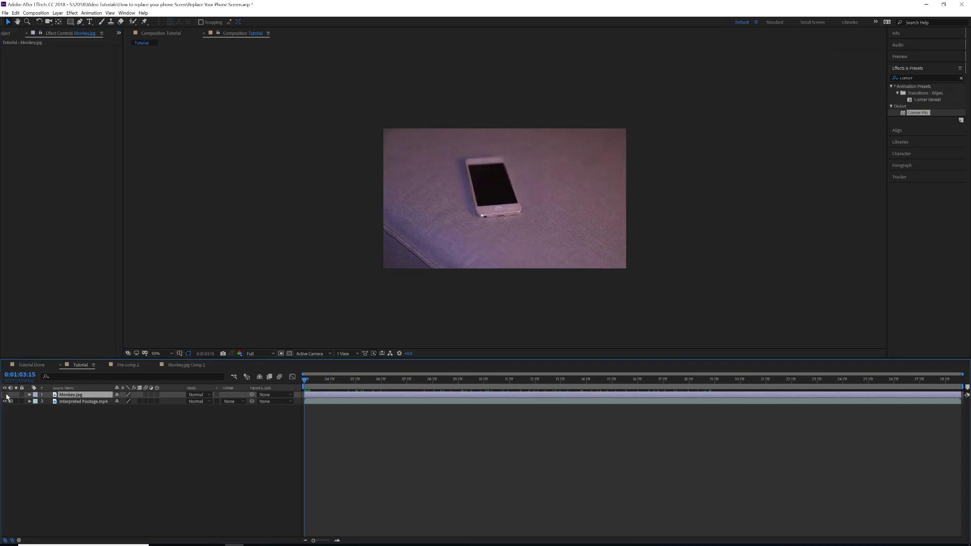
- Send Interpreted Footage.mp4 to mocha AE for tracking and create its new project, overwriting the existing project file
click(319, 403)
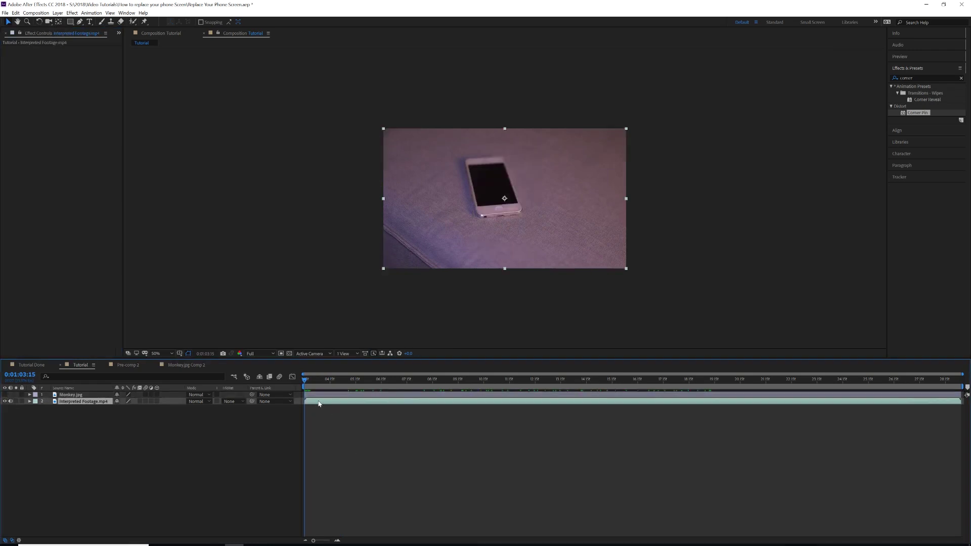
click(91, 14)
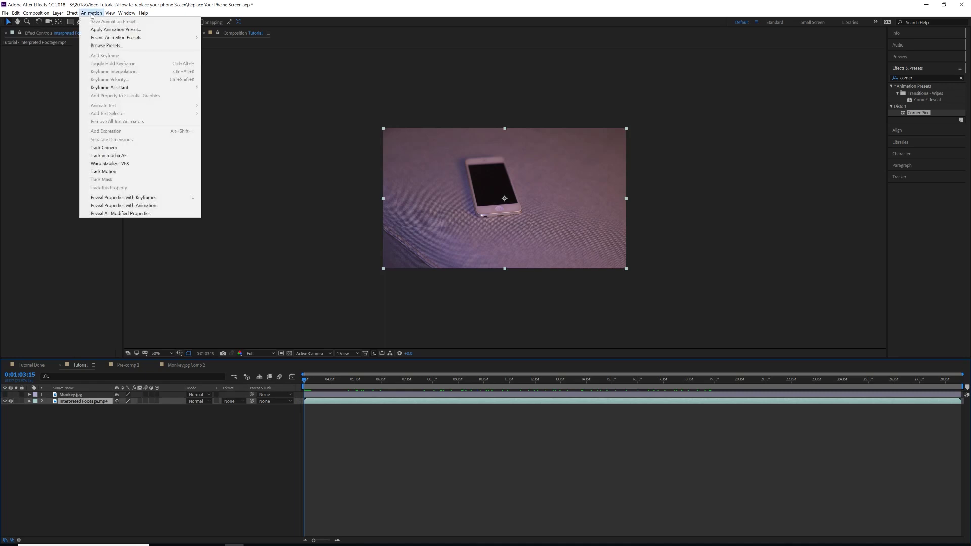
click(108, 155)
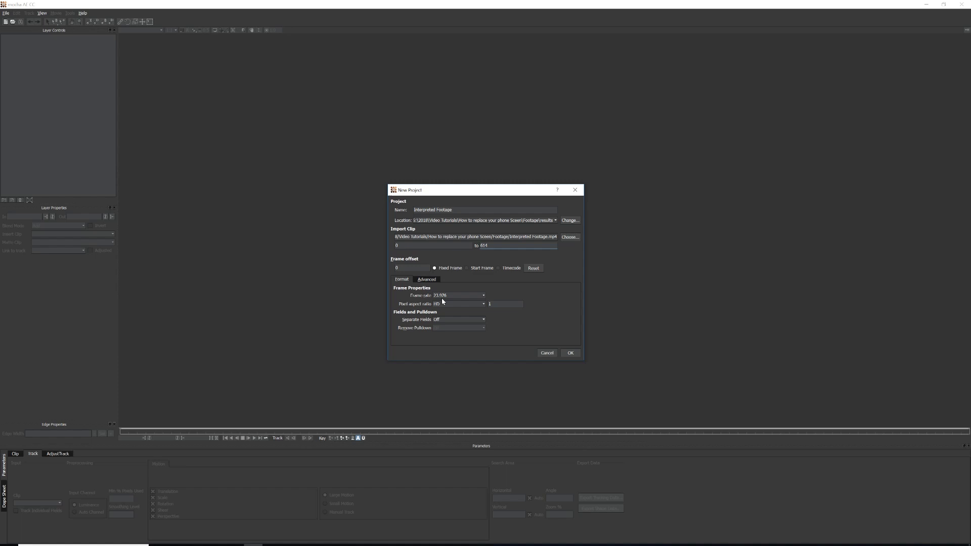
click(572, 354)
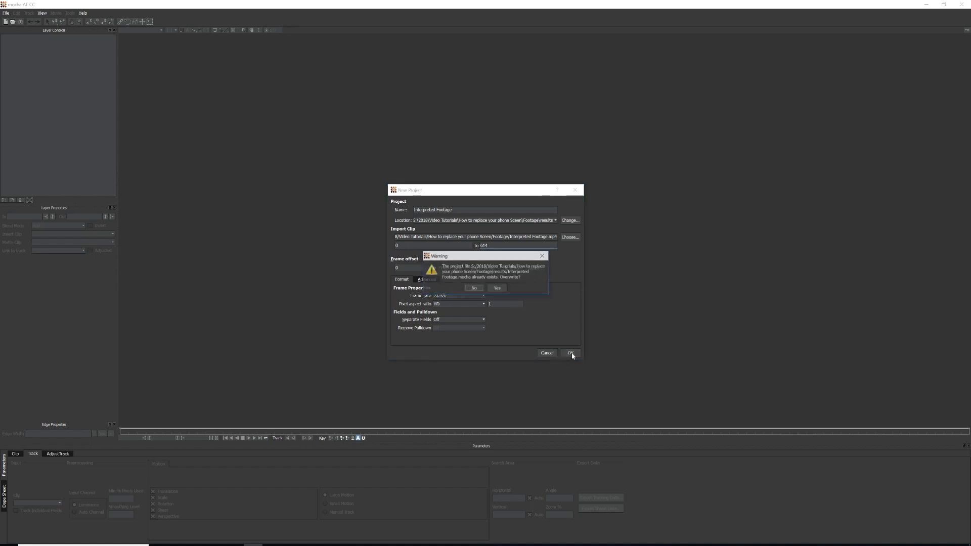
click(499, 288)
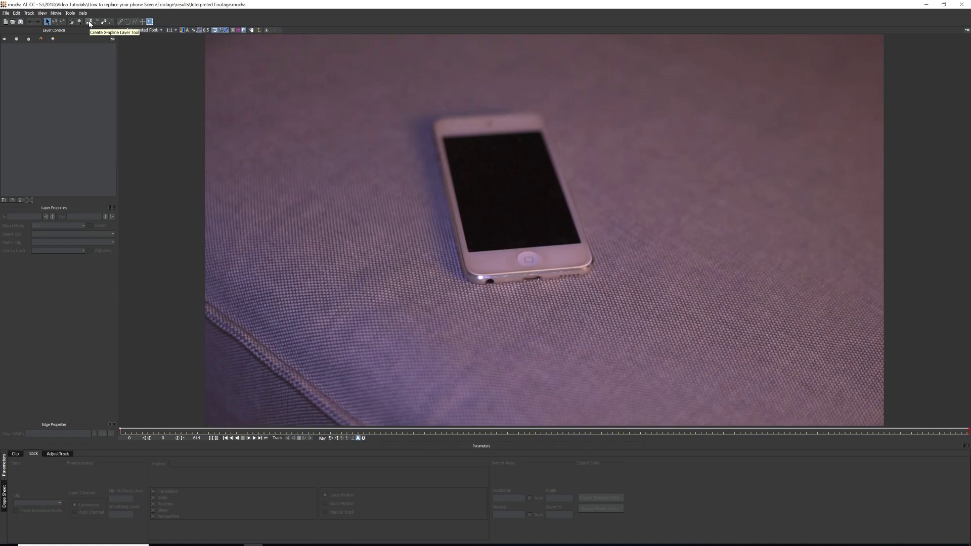
- Draw a closed four-point X-Spline around the phone's black screen on the first frame
click(89, 22)
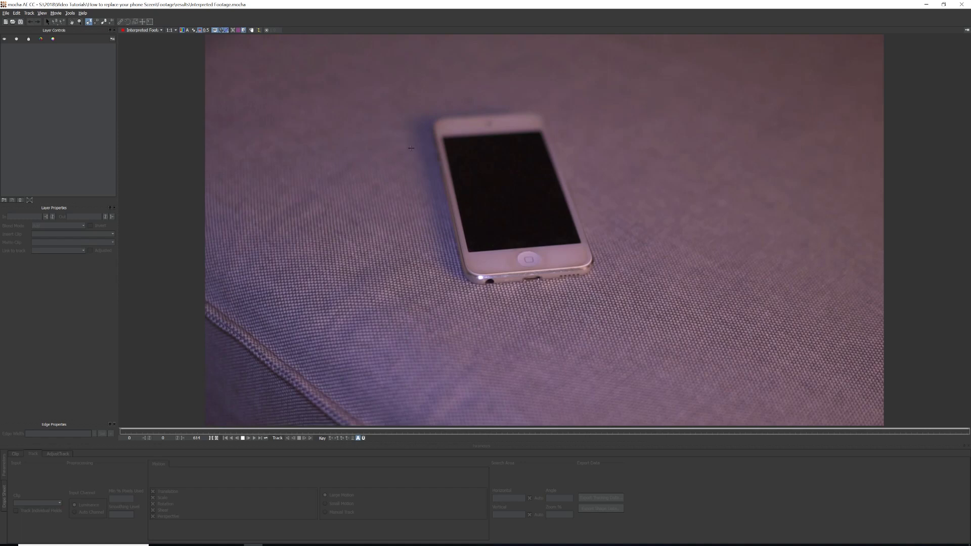
click(438, 134)
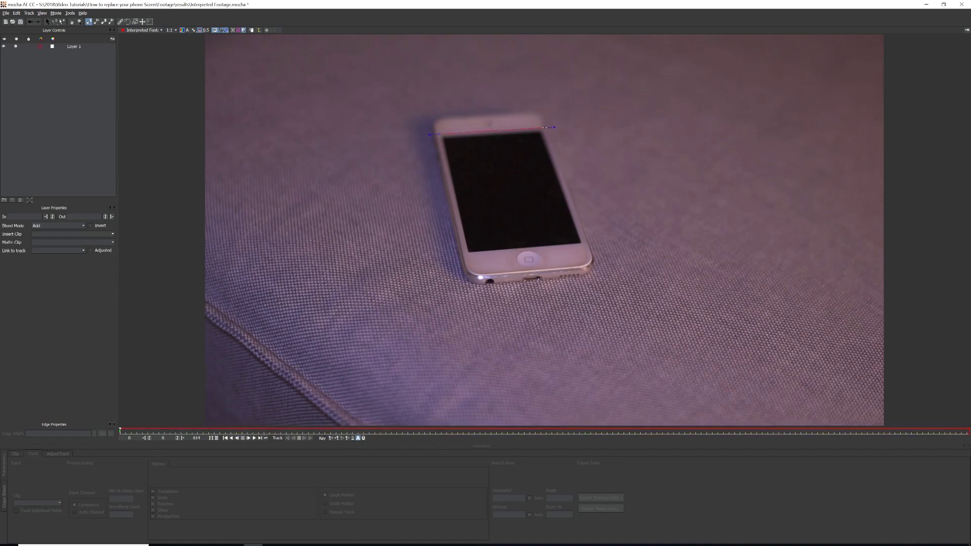
click(586, 248)
click(468, 259)
drag(468, 259, 465, 255)
right_click(455, 209)
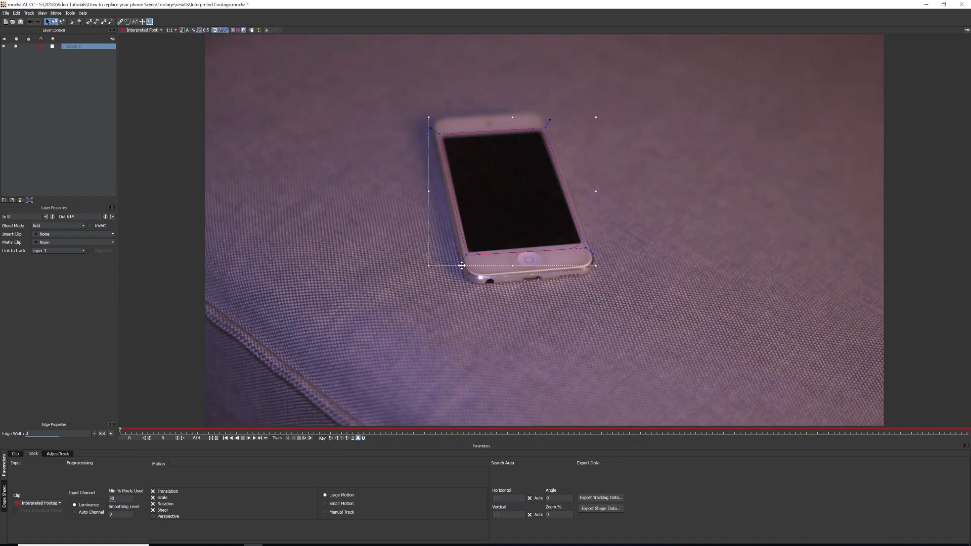
- Sharpen the four corners of the X-Spline so that its edges run straight around the phone's screen
drag(460, 263, 459, 265)
drag(594, 253, 596, 255)
drag(554, 122, 556, 121)
drag(431, 128, 429, 127)
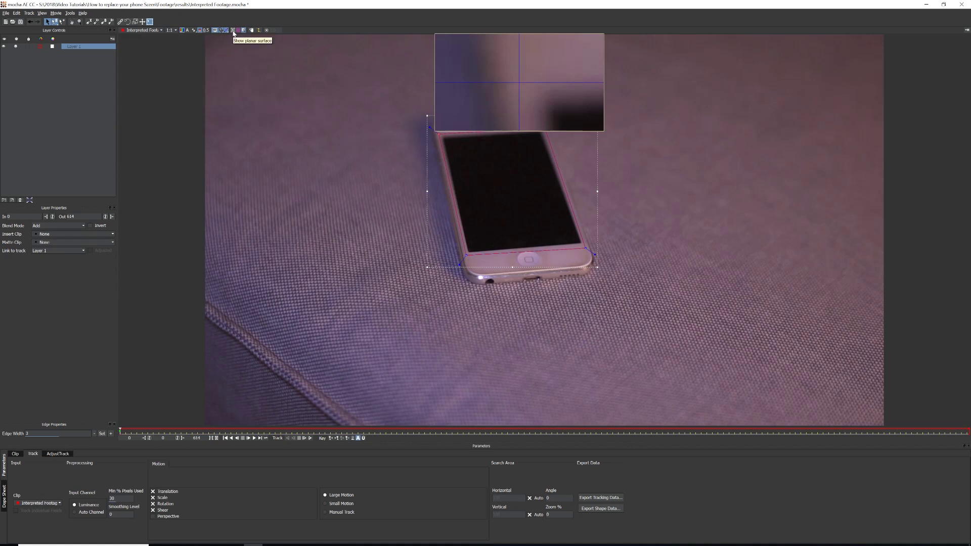
- Show the planar surface and align its four corners with the corners of the phone's black screen
click(234, 31)
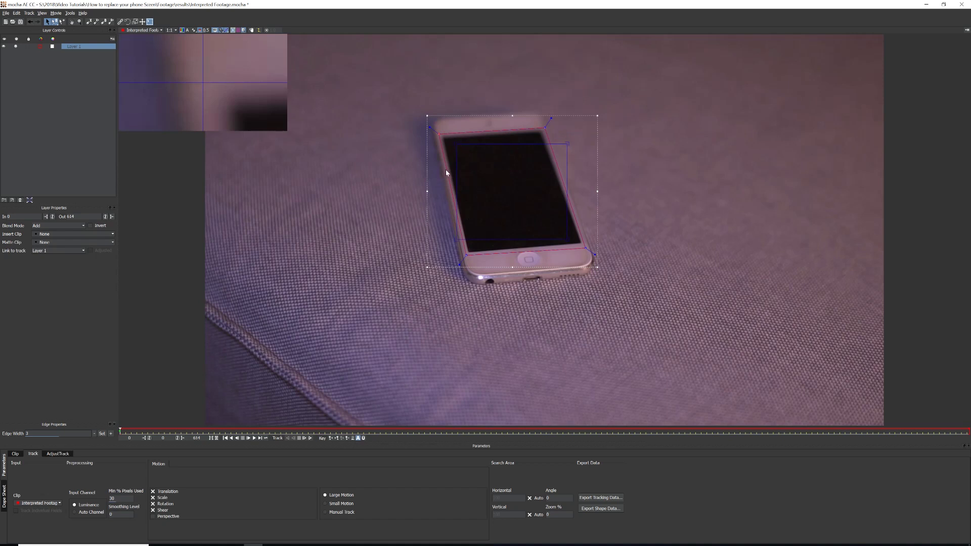
key(z)
drag(407, 222, 405, 58)
key(s)
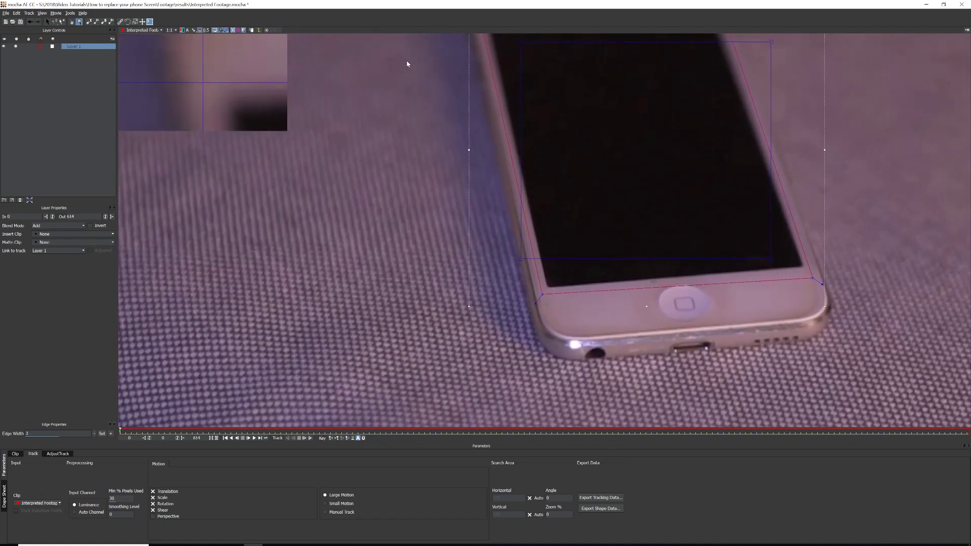
key(z)
drag(419, 126, 349, 208)
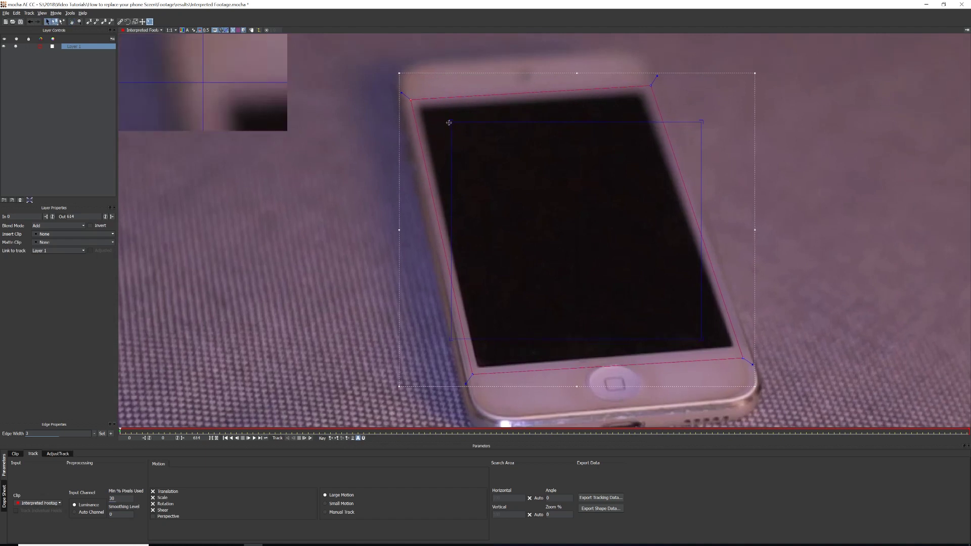
drag(451, 120, 421, 108)
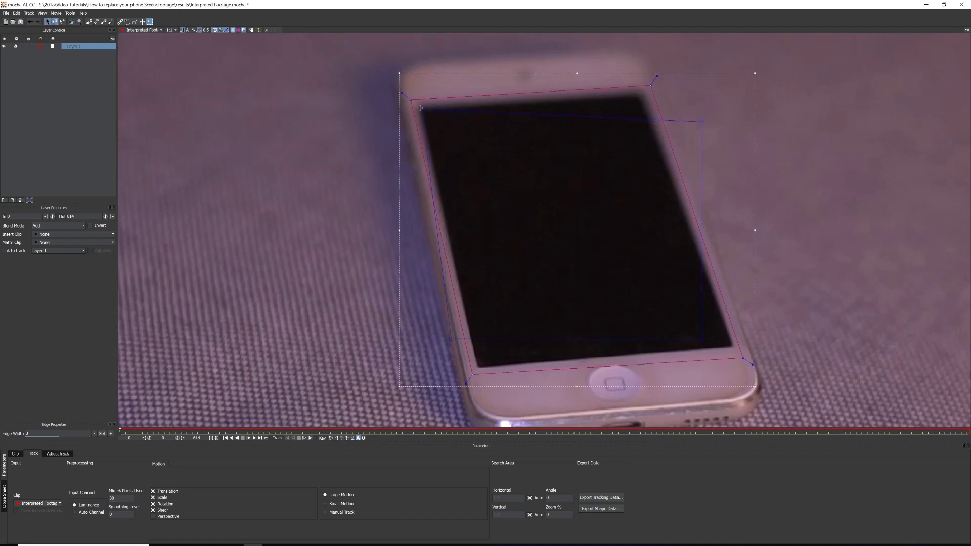
drag(702, 121, 640, 97)
drag(450, 338, 478, 368)
drag(700, 338, 733, 346)
key(z)
drag(462, 264, 377, 306)
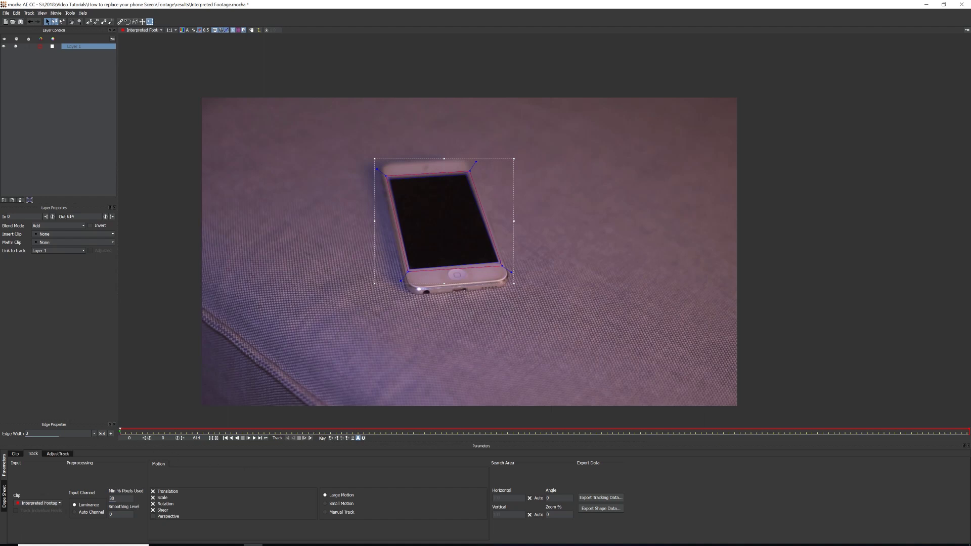
- Preview the planar grid over the phone on the first frame, and hide it again
mouse_move(122, 430)
mouse_down()
mouse_move(159, 430)
mouse_move(120, 431)
mouse_up()
click(238, 31)
click(238, 30)
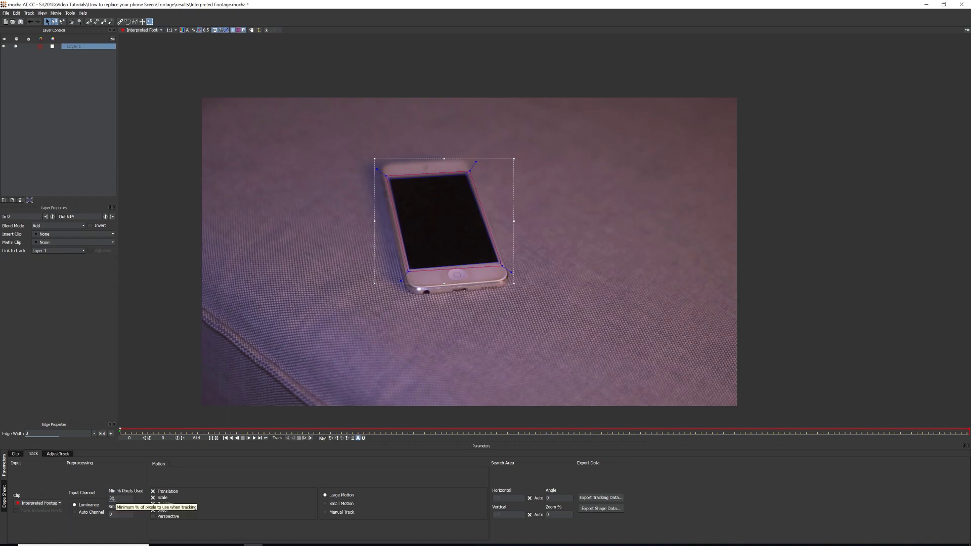
- Set the tracker's Min % Pixels Used to 95
click(129, 502)
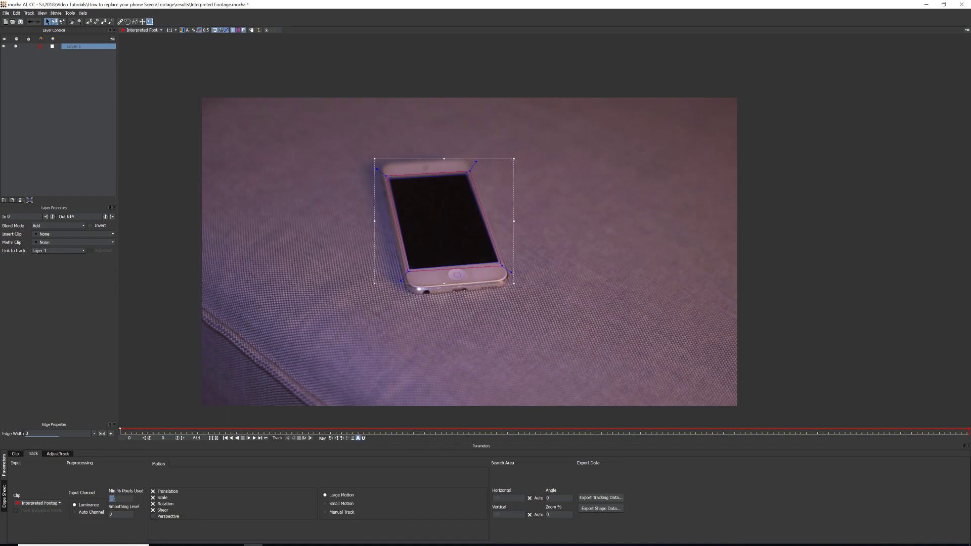
text(33)
drag(114, 494, 106, 496)
- Enable Perspective motion for the tracker and track the phone screen layer forward from the first frame
click(184, 433)
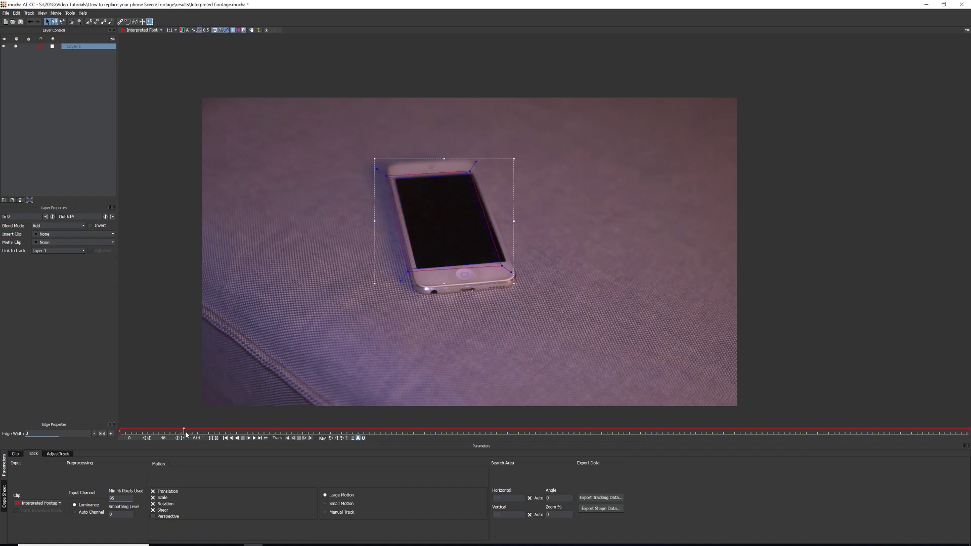
drag(186, 433, 242, 434)
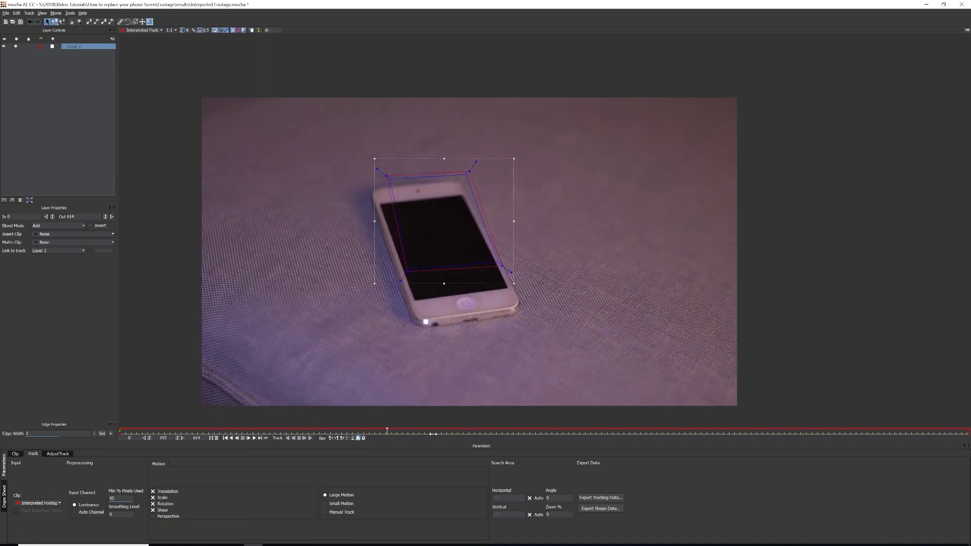
drag(432, 433, 115, 438)
click(153, 517)
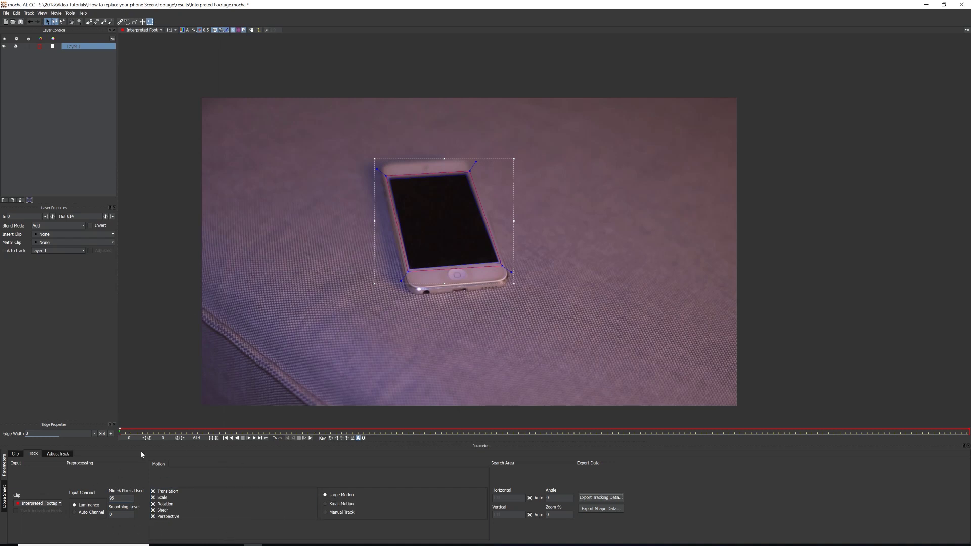
click(127, 434)
click(122, 434)
click(311, 438)
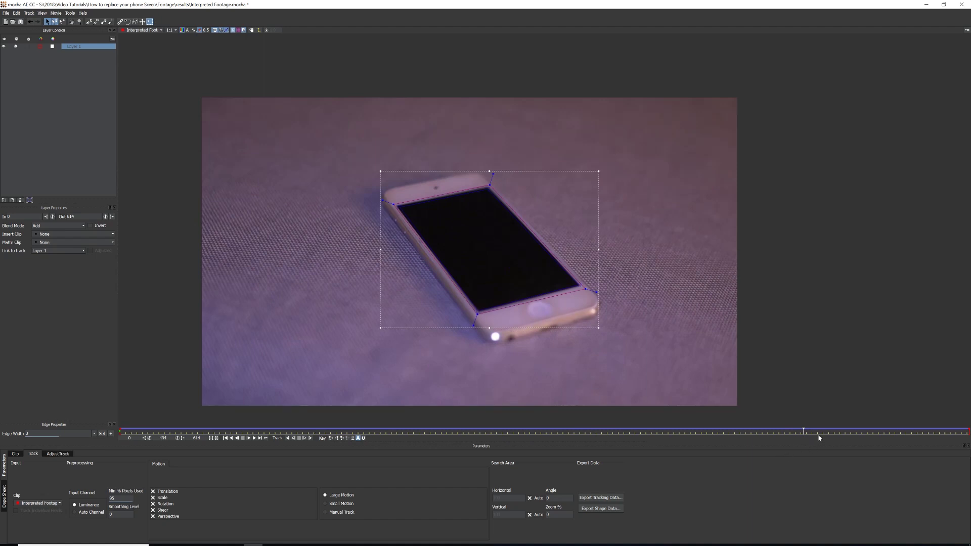
- In the Dope Sheet, delete Layer 1's tracked motion keyframes at frame 63
drag(804, 431, 583, 431)
drag(504, 432, 575, 431)
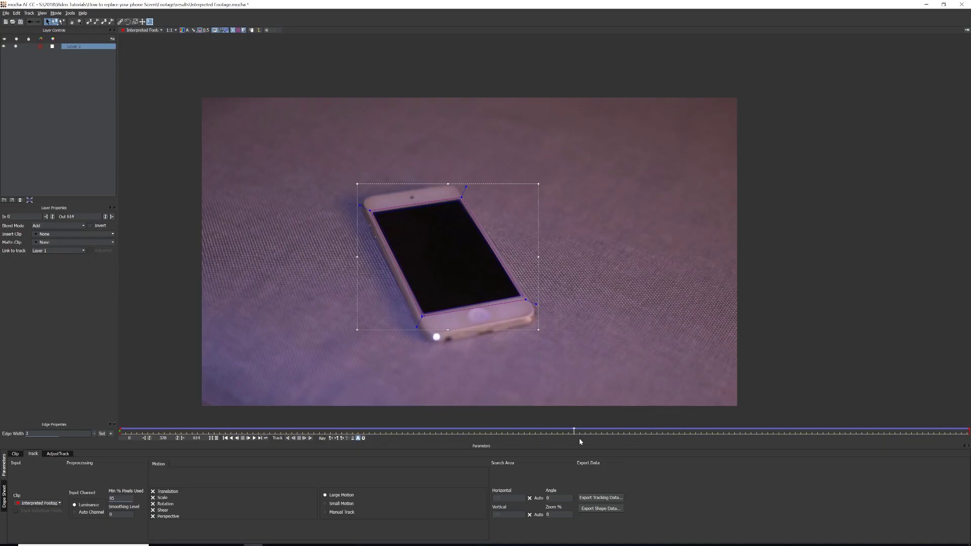
click(4, 496)
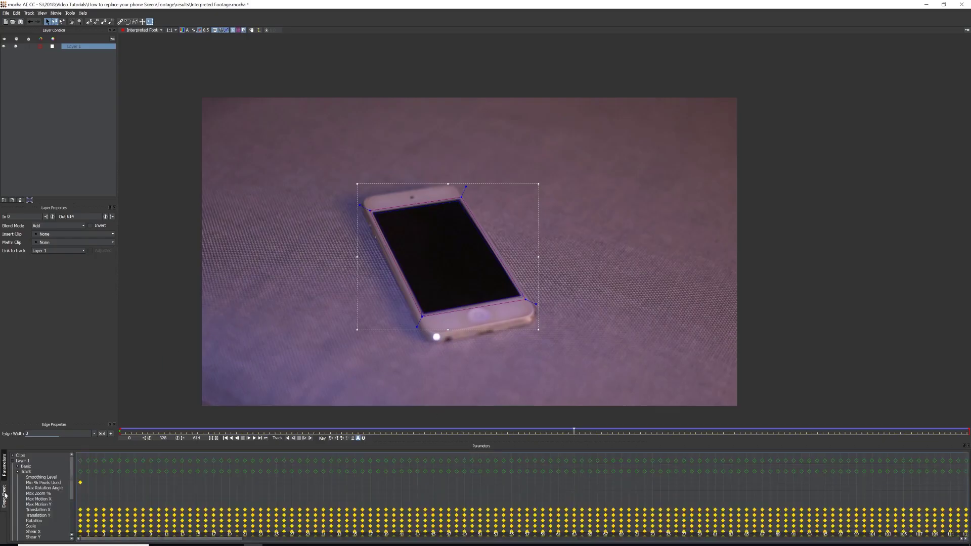
click(14, 461)
click(14, 461)
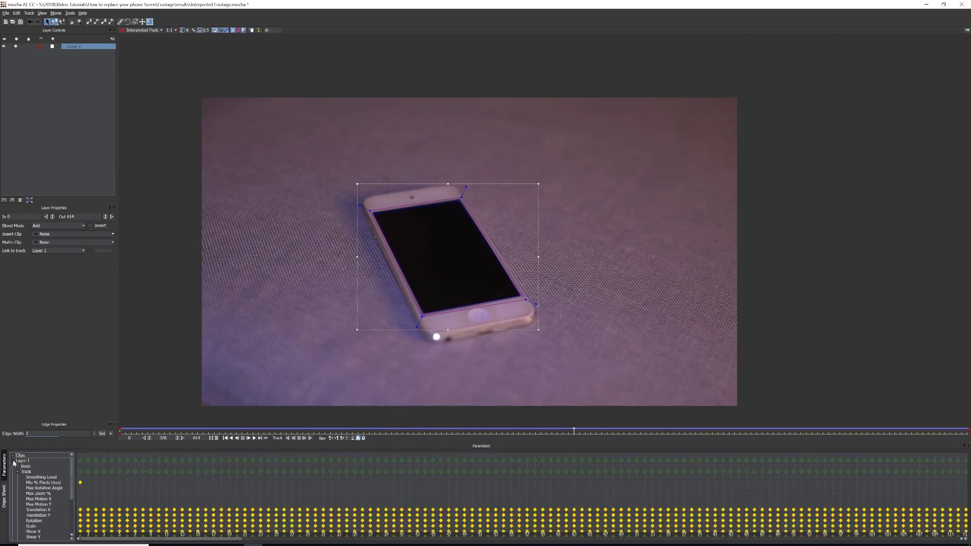
click(17, 472)
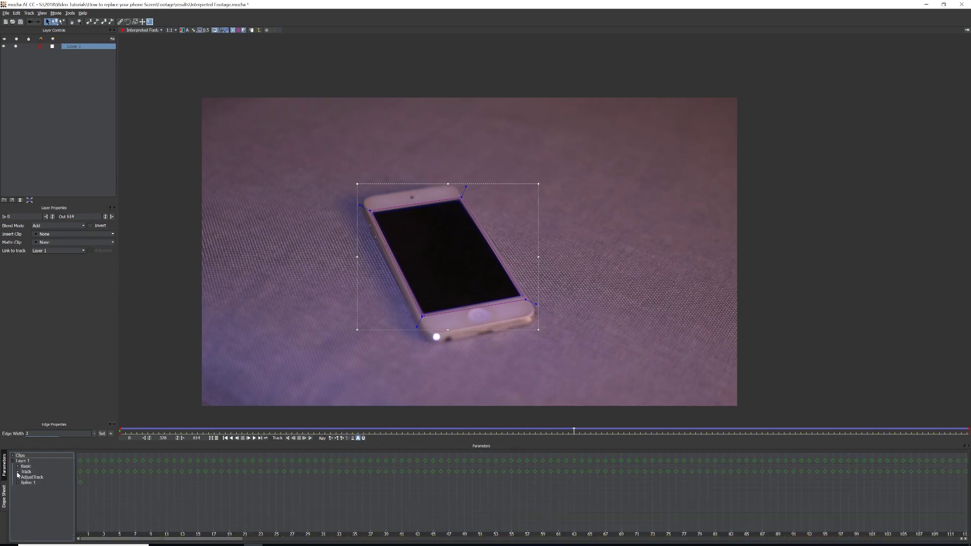
click(18, 472)
drag(572, 505, 574, 543)
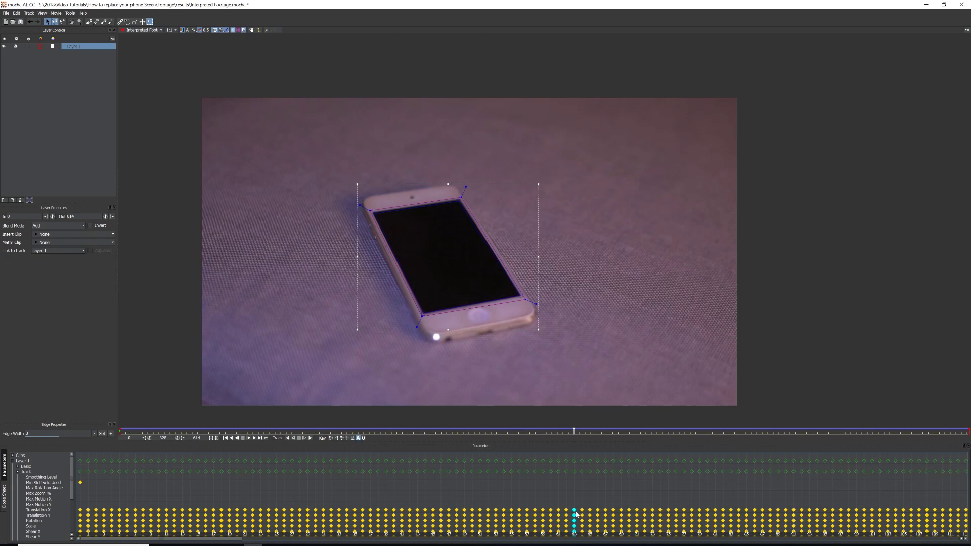
key(Delete)
- Return to the tracking parameters, go back to frame 337, and re-track the layer forward by one frame with Perspective on
click(4, 470)
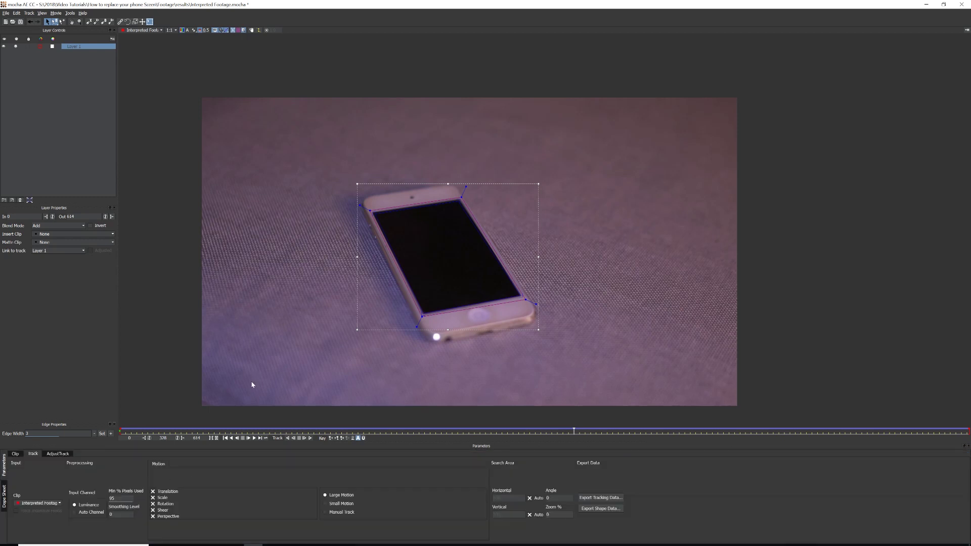
click(237, 439)
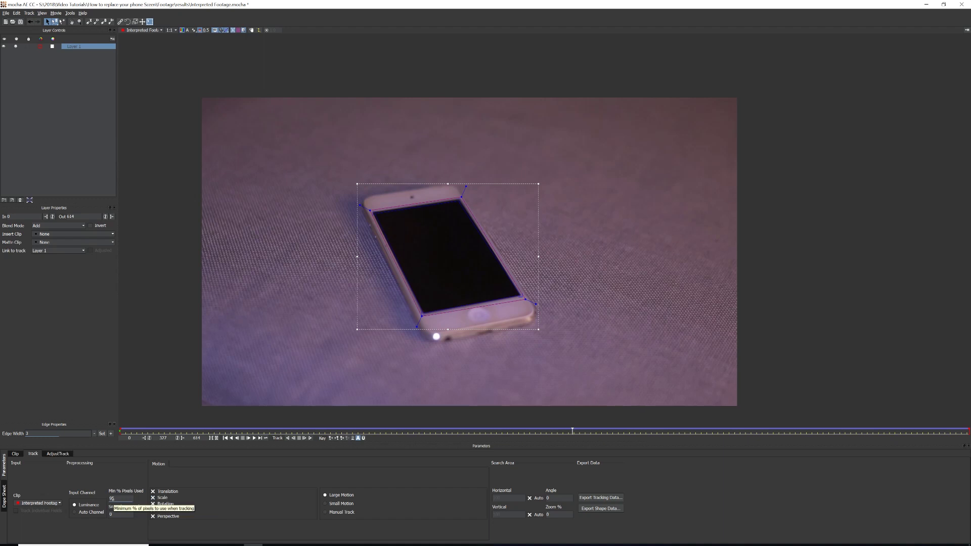
click(154, 518)
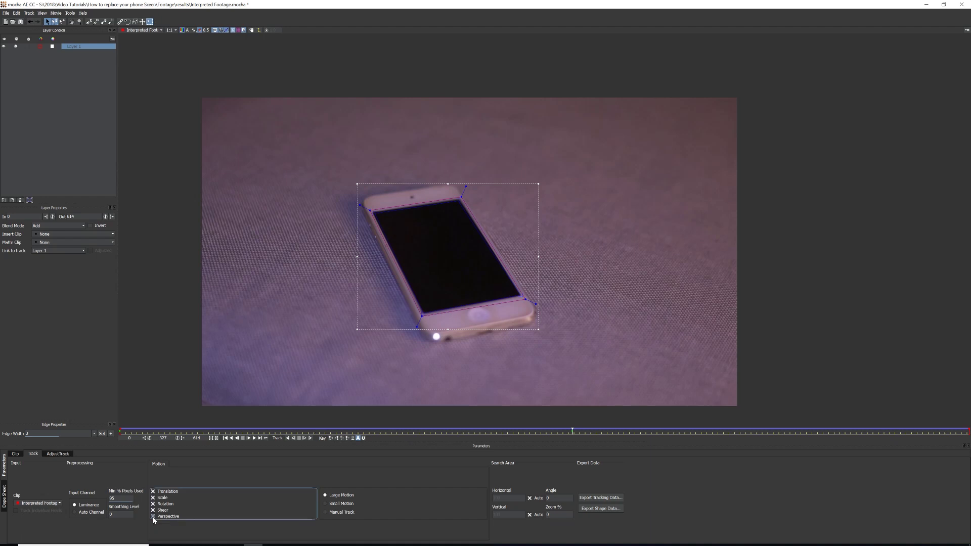
click(305, 439)
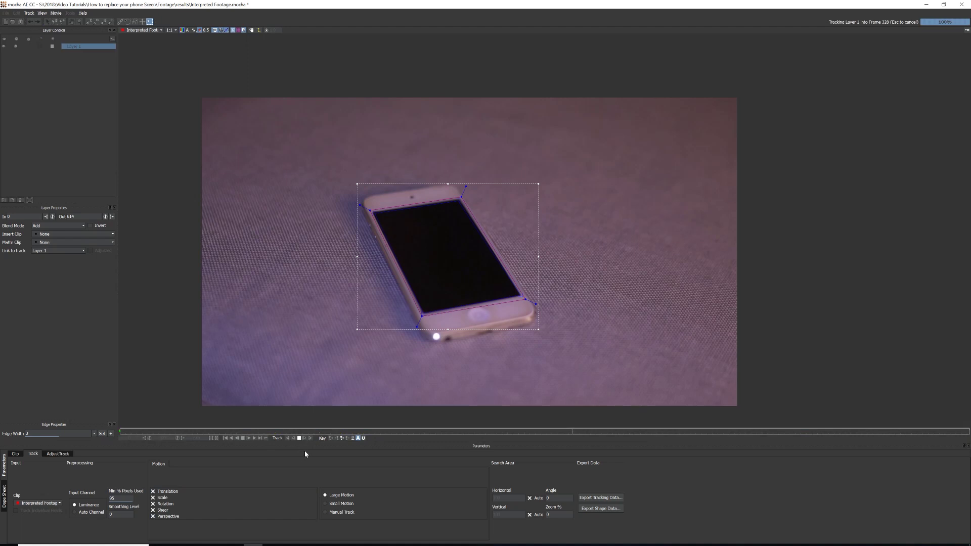
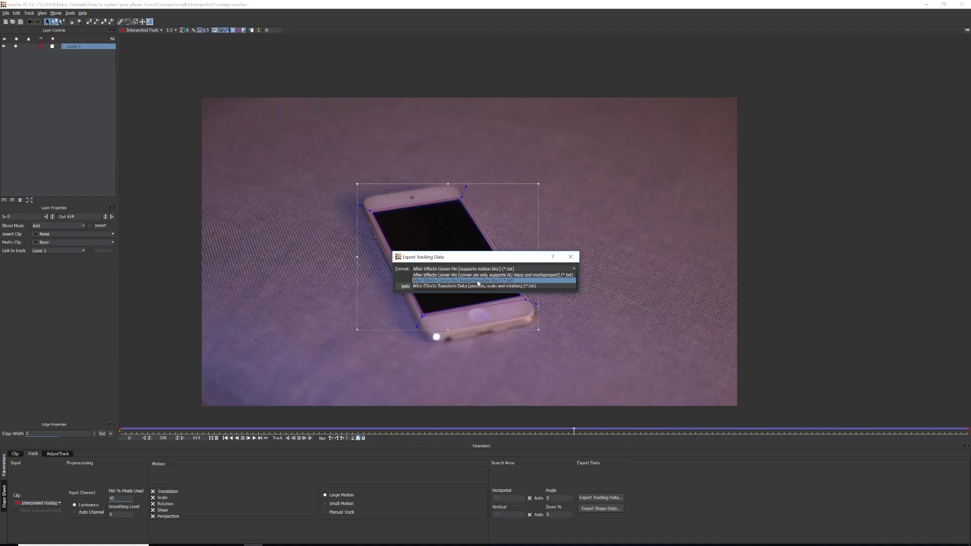
- Copy the tracking data to the clipboard in the After Effects Corner Pin [supports motion blur] format and switch to After Effects
click(478, 281)
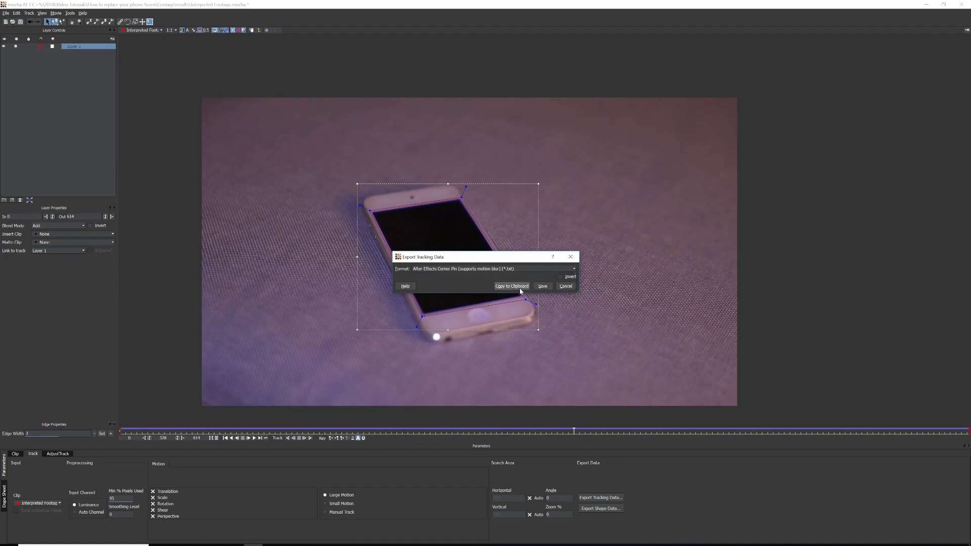
click(512, 286)
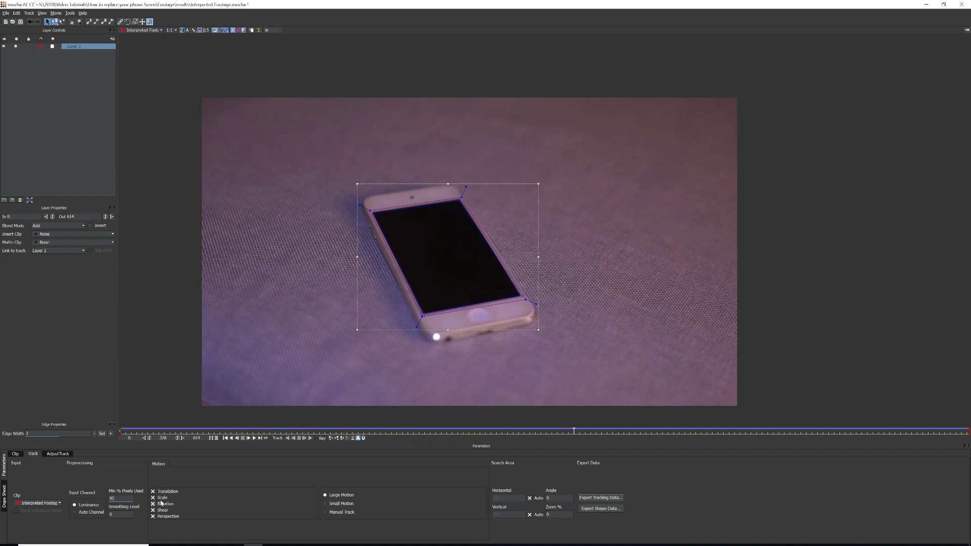
key(alt+Tab)
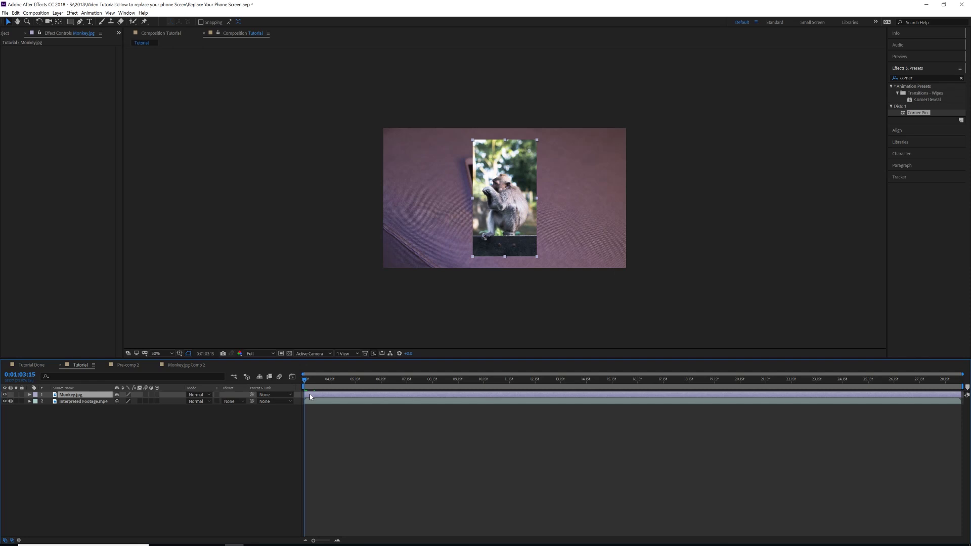
- Try to paste the tracking data directly onto the Monkey.jpg layer, and remove the pasted Corner Pin effect
drag(310, 397, 310, 397)
key(comma)
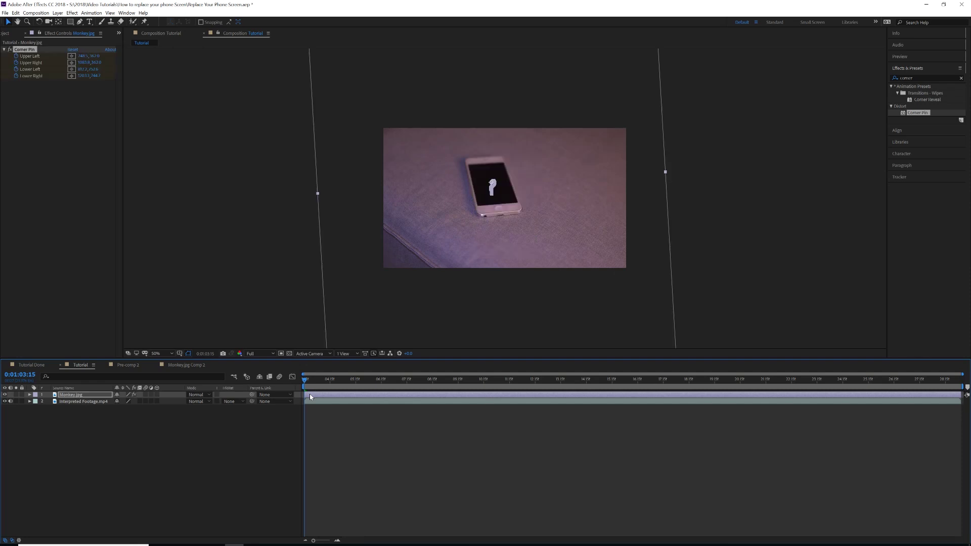
key(comma)
key(period)
key(comma)
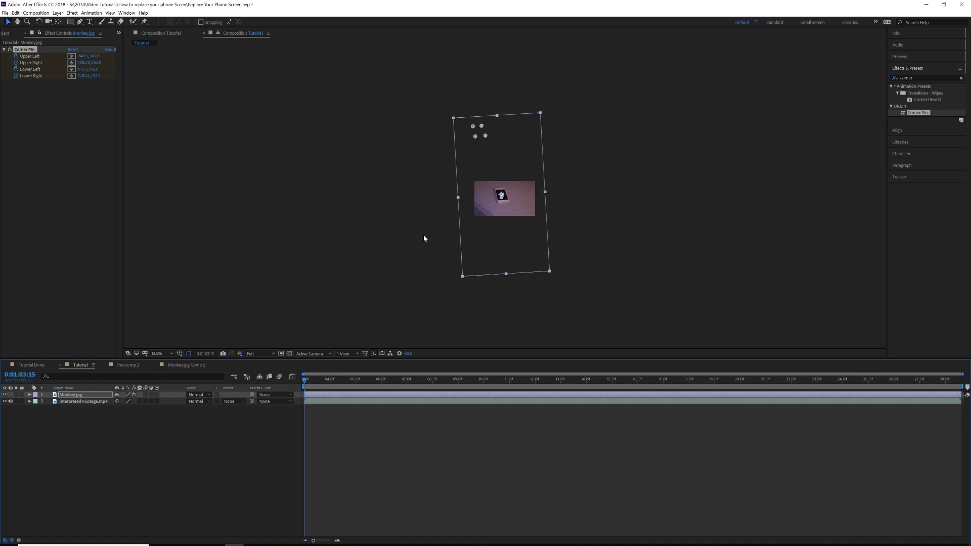
key(period)
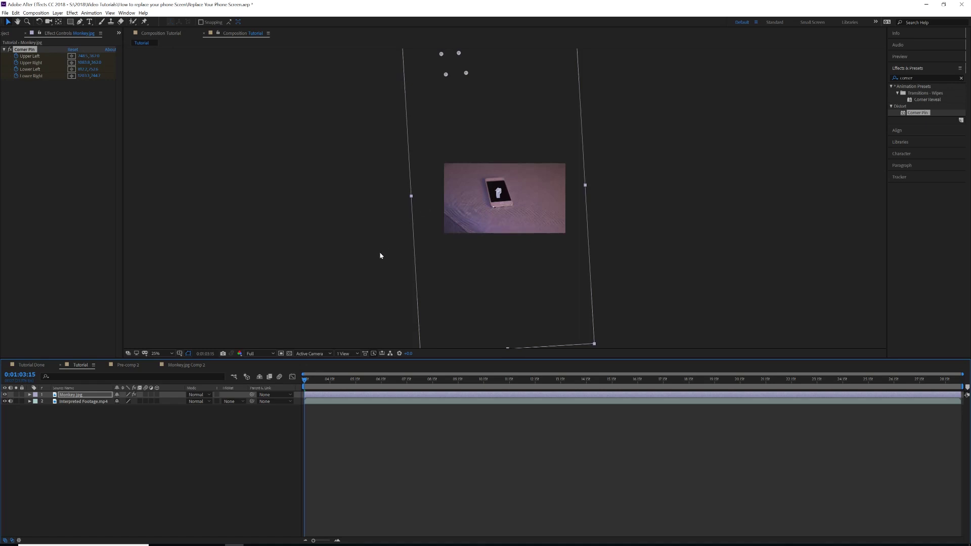
key(Delete)
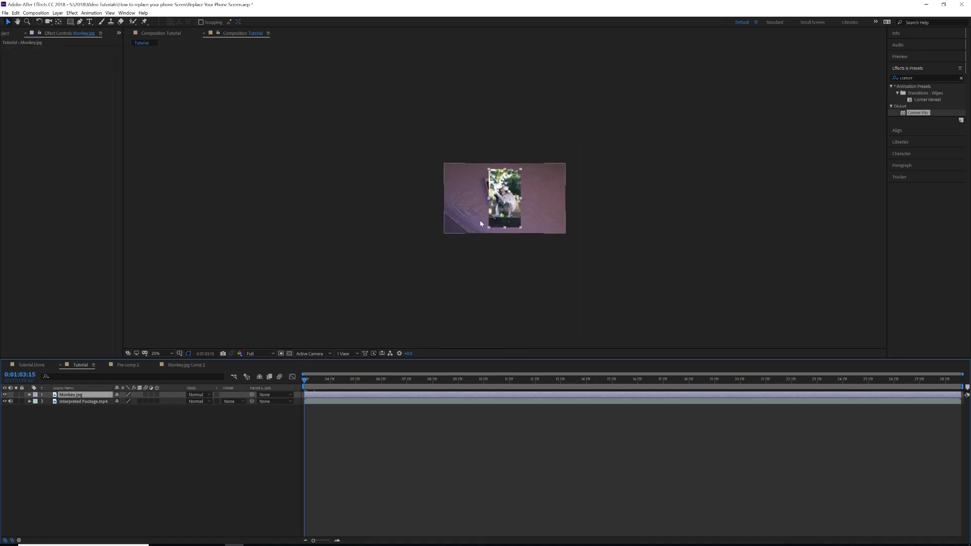
- Stretch the Monkey.jpg layer until it covers the whole composition frame, extending slightly past its edges
key(period)
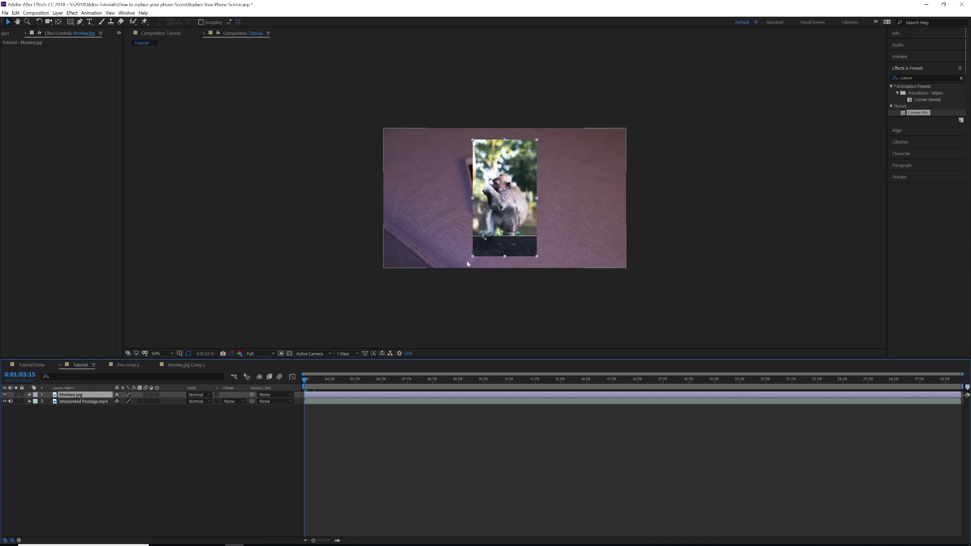
drag(473, 256, 389, 268)
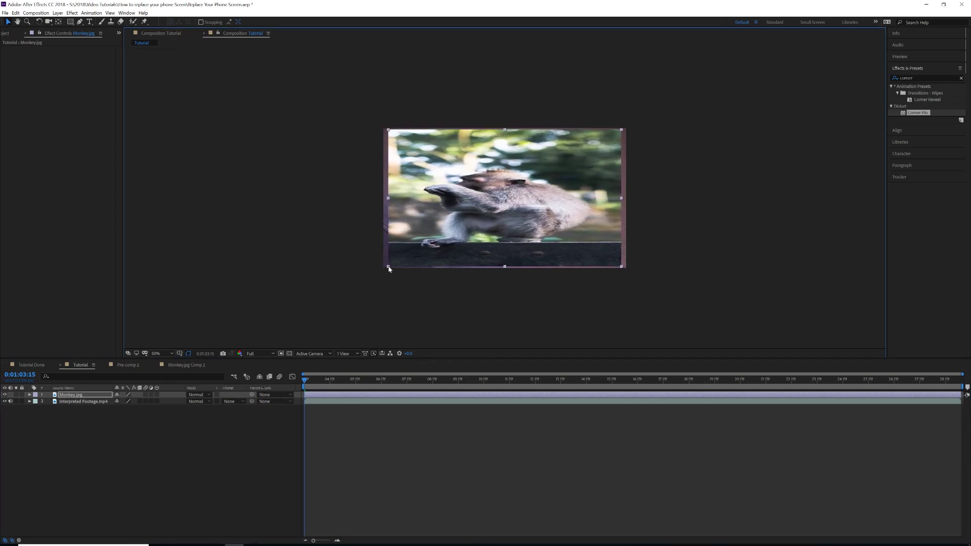
drag(389, 267, 381, 274)
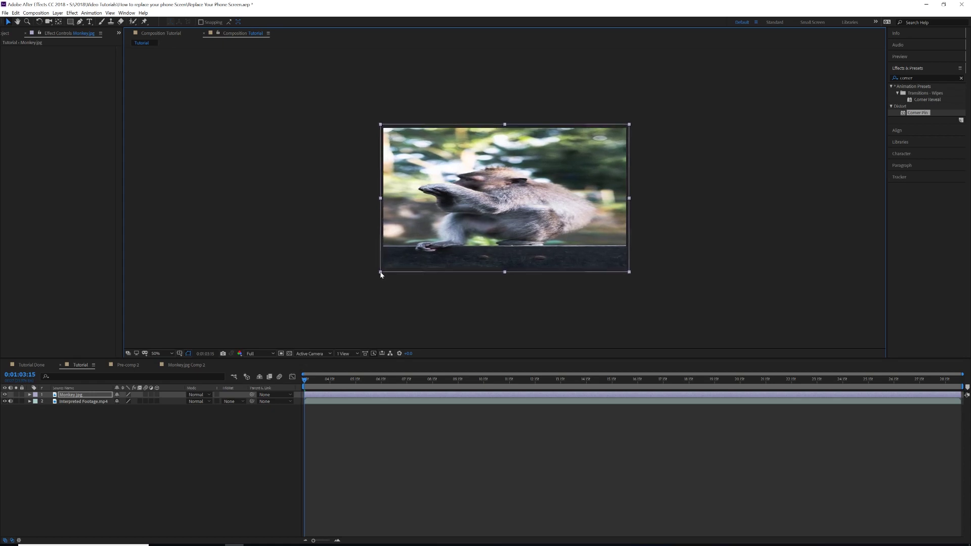
- Pre-compose the Monkey.jpg layer, moving all attributes into the new composition
right_click(313, 397)
click(336, 364)
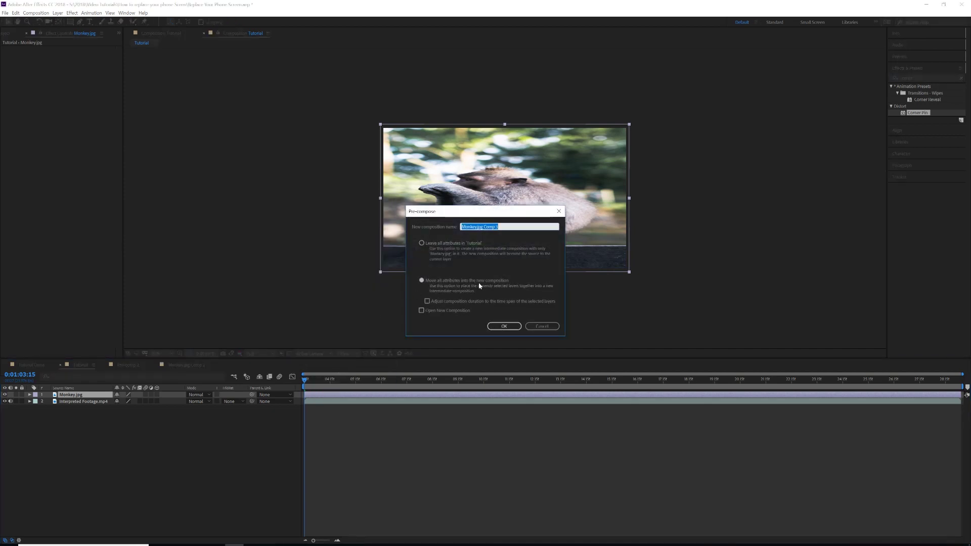
click(504, 326)
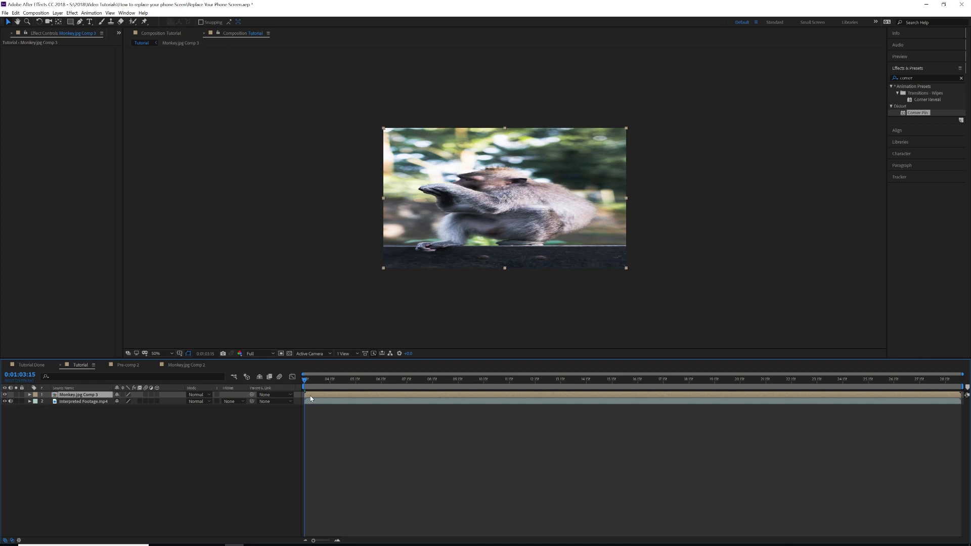
- Paste the tracked Corner Pin data onto the pre-composed monkey layer and check its fit on the phone up to 0:01:23:17
key(ctrl+v)
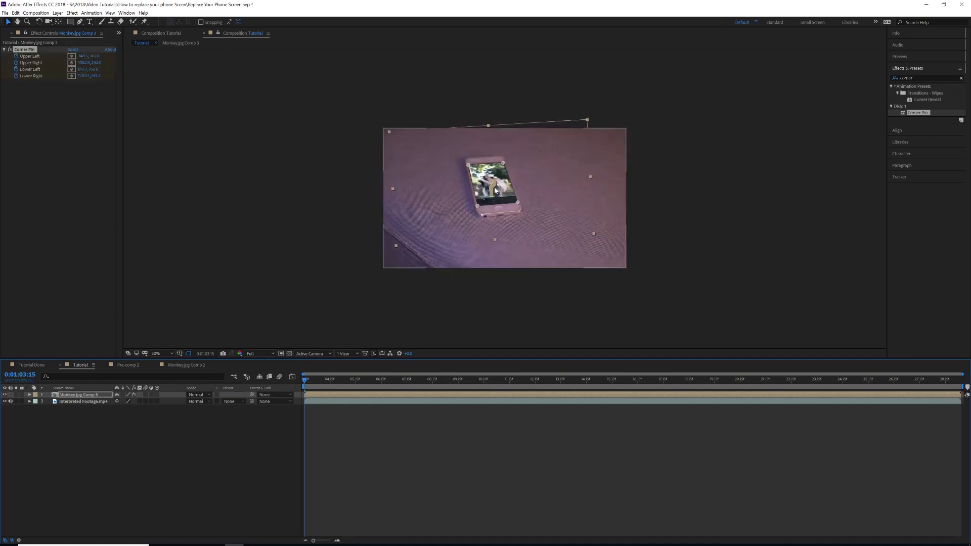
scroll(500, 174, up, 2)
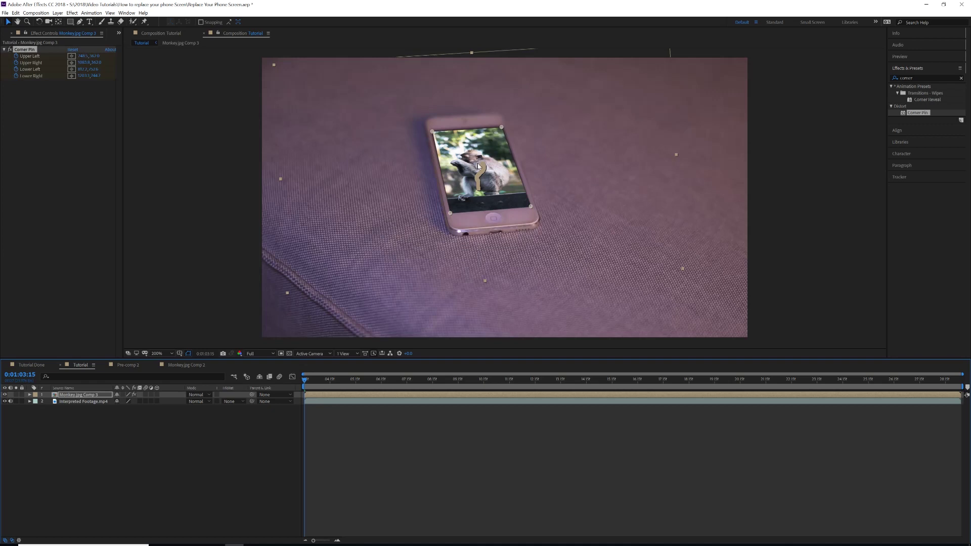
scroll(480, 165, up, 2)
drag(563, 137, 599, 204)
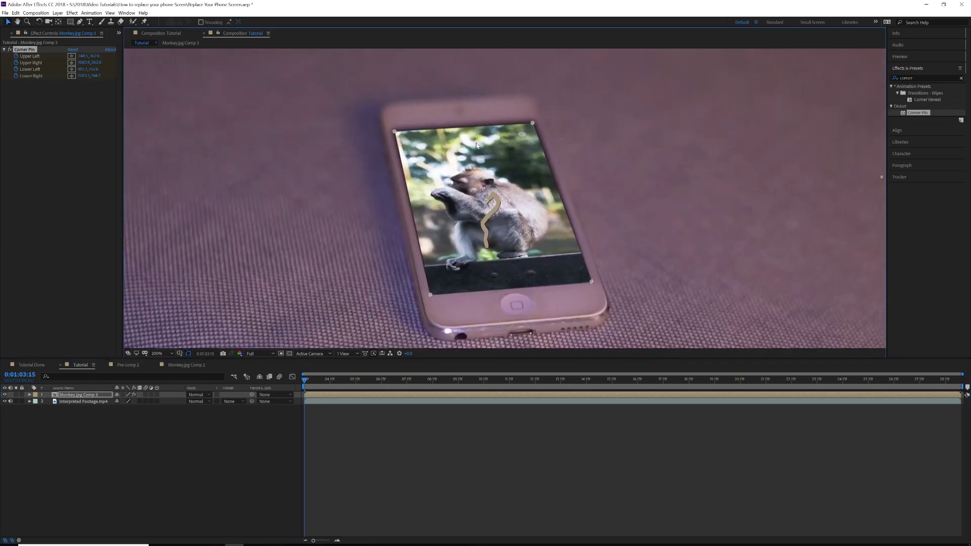
drag(305, 381, 423, 380)
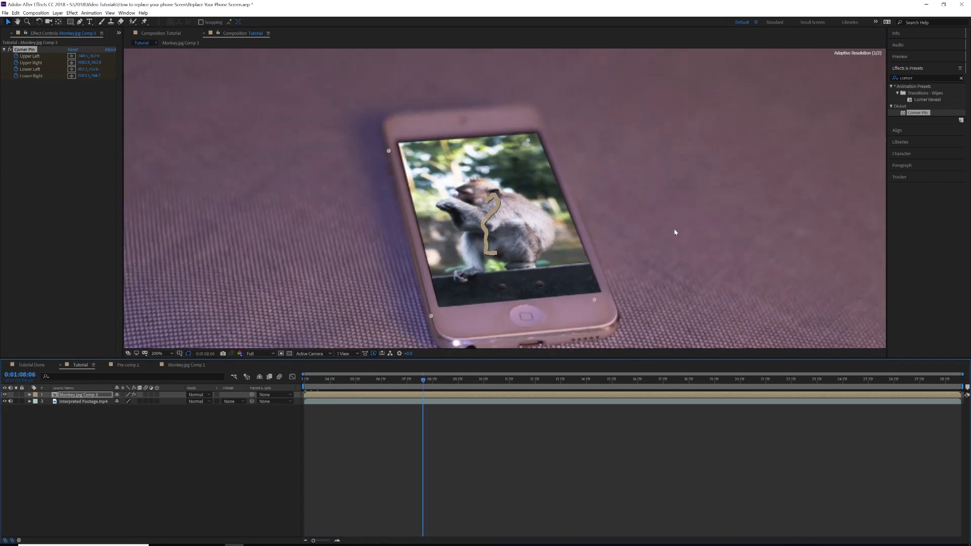
scroll(674, 231, down, 4)
drag(424, 380, 820, 383)
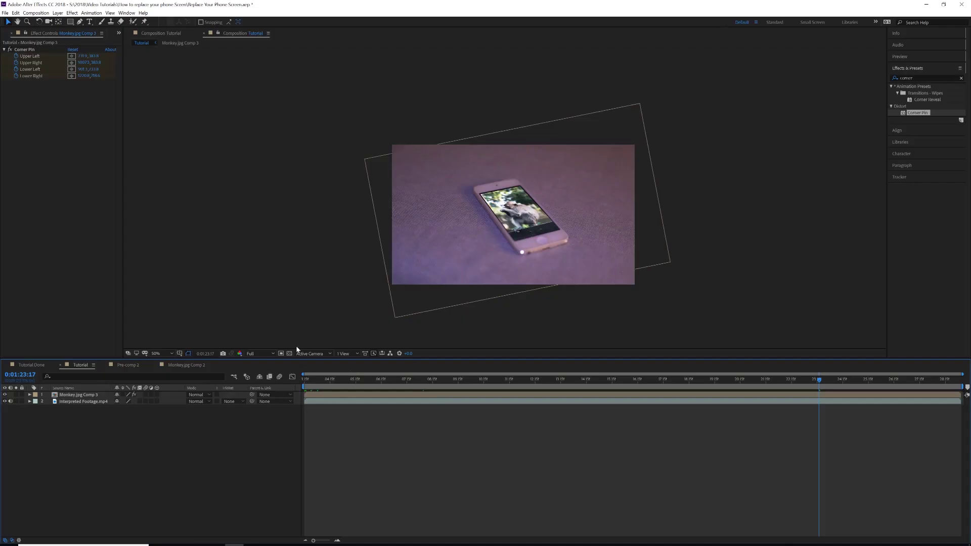
- Add a new adjustment layer above the monkey and footage layers
right_click(186, 444)
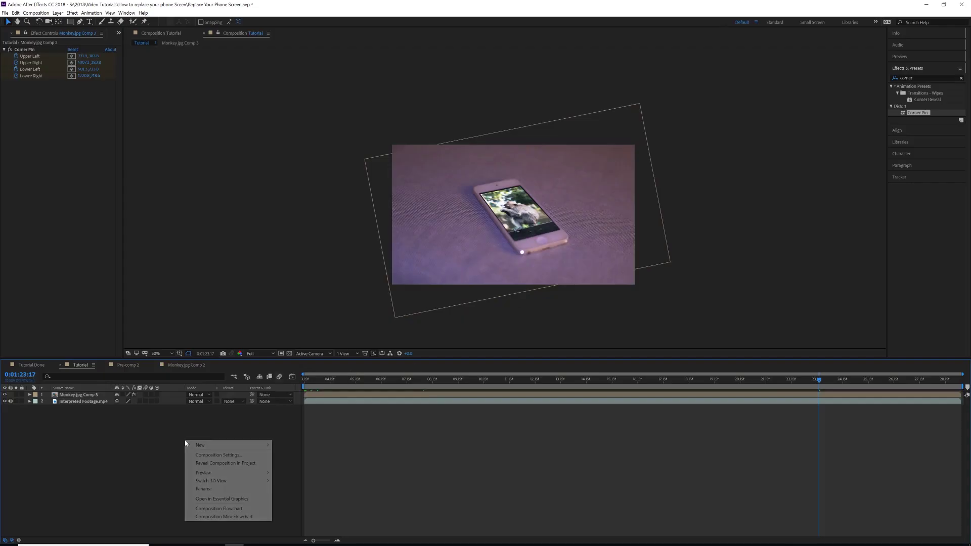
mouse_move(206, 444)
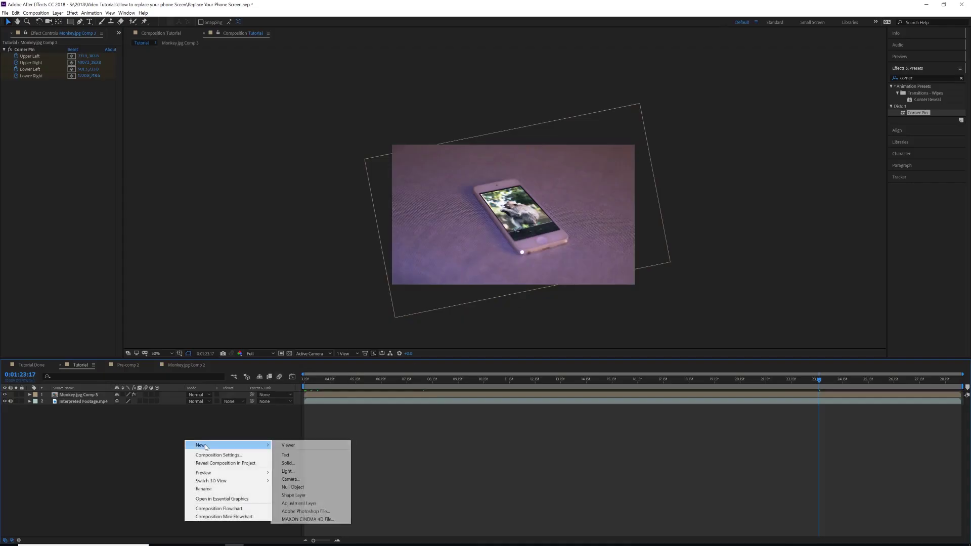
click(300, 503)
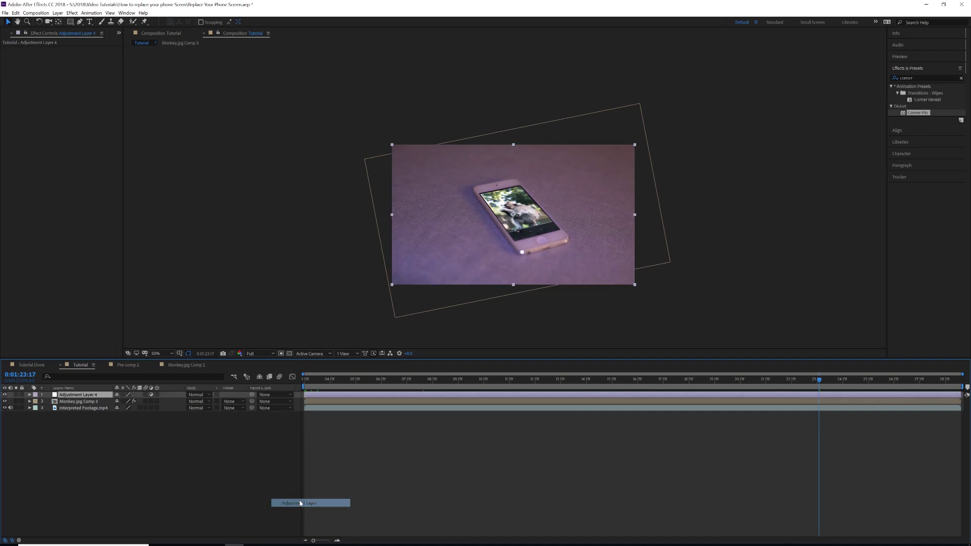
- Apply Gaussian Blur to the adjustment layer and raise its blurriness until the whole picture is clearly out of focus
click(961, 78)
click(932, 79)
text(gaus)
key(BackSpace)
key(BackSpace)
key(BackSpace)
key(BackSpace)
text(auss)
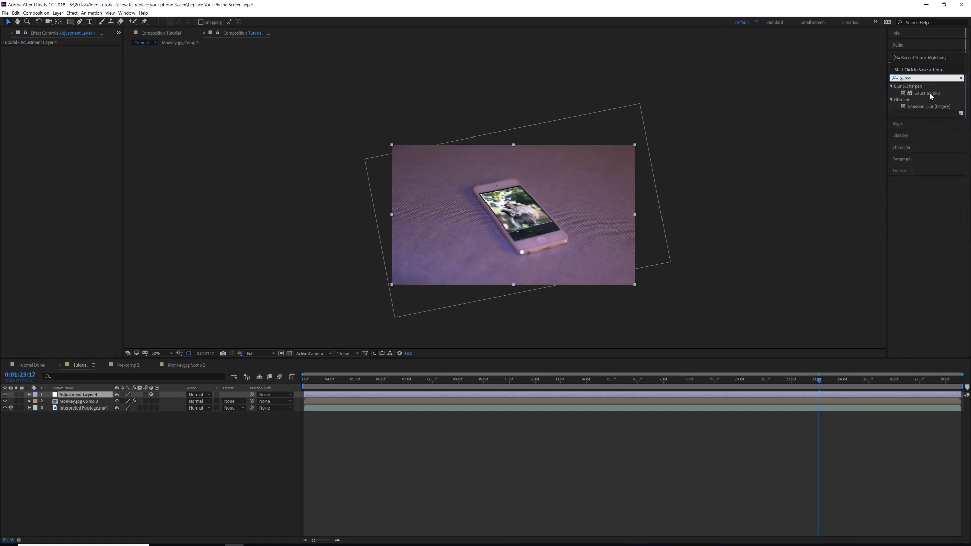
drag(930, 94, 317, 396)
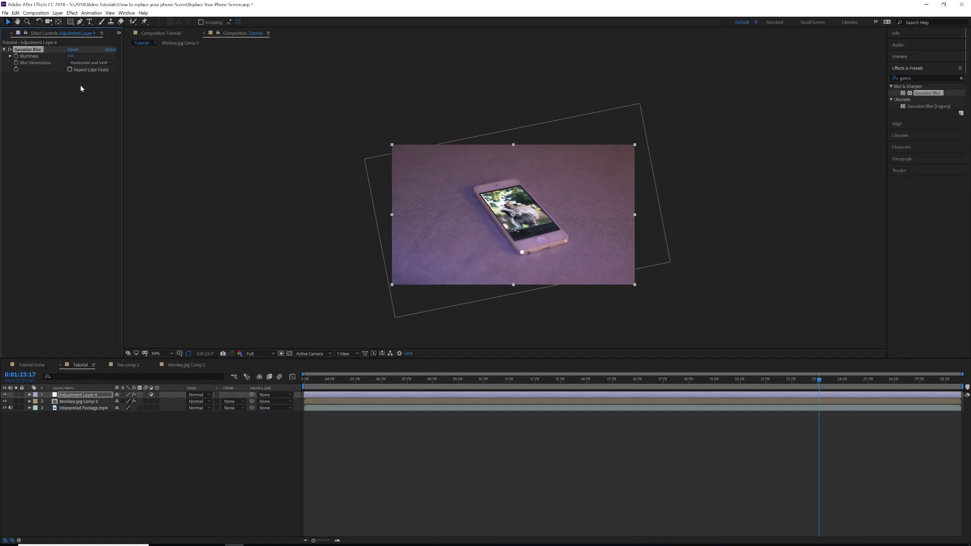
drag(70, 56, 134, 56)
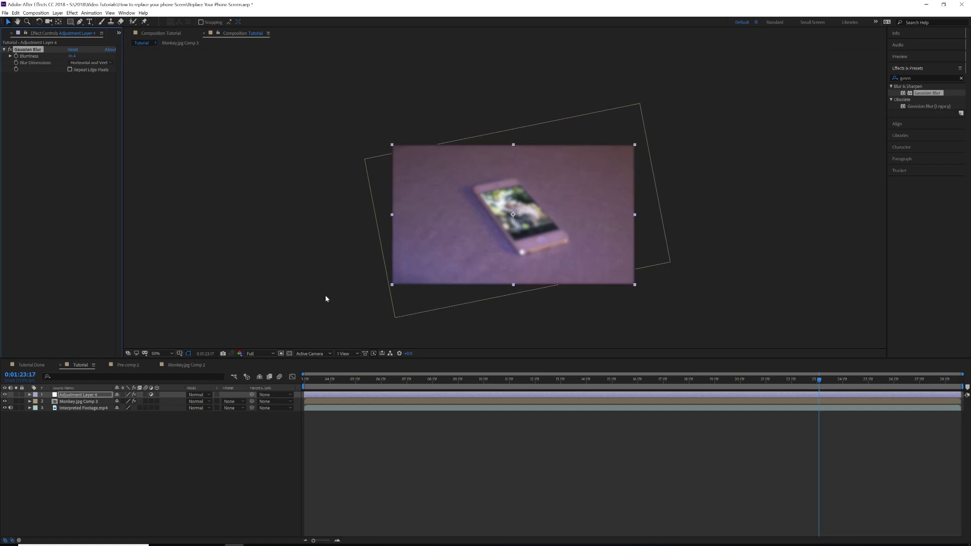
- Pre-compose the adjustment layer together with the monkey composition layer, moving all attributes into the new composition
click(85, 401)
right_click(86, 401)
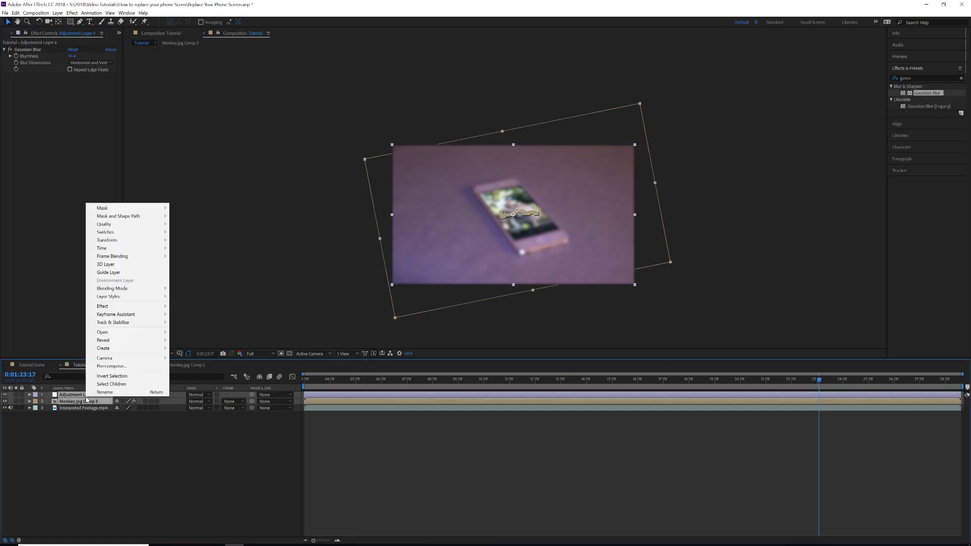
click(111, 366)
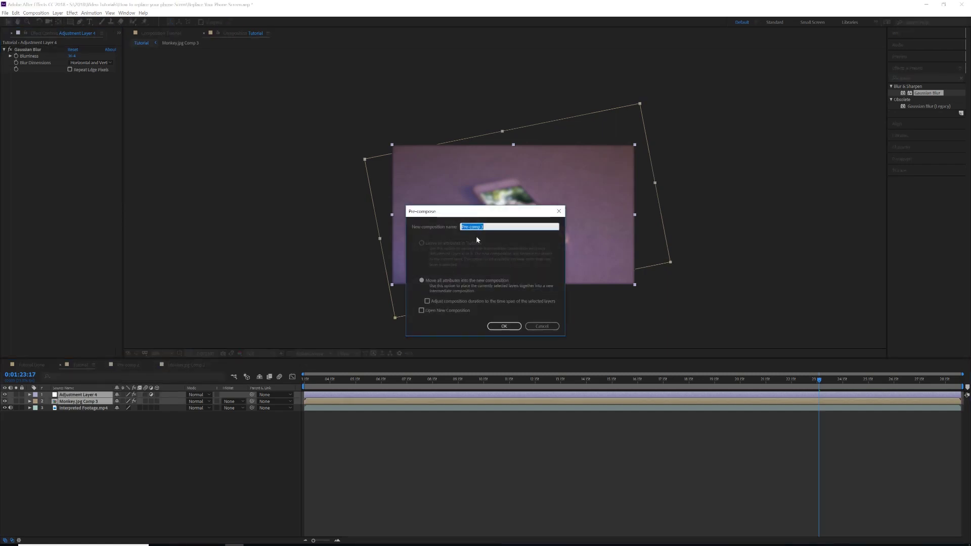
click(505, 327)
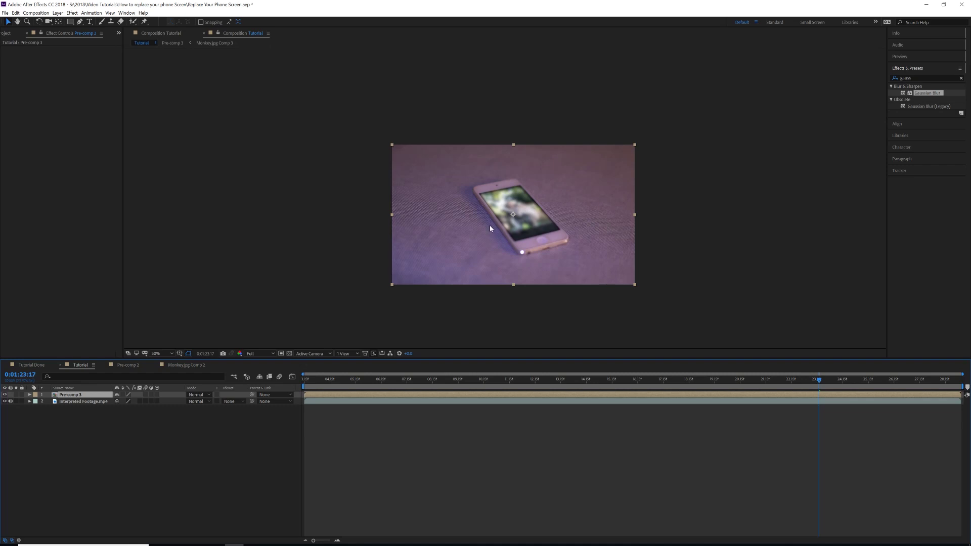
- Open the new pre-composition and arrange its viewer side by side with the Tutorial composition's viewer
double_click(310, 397)
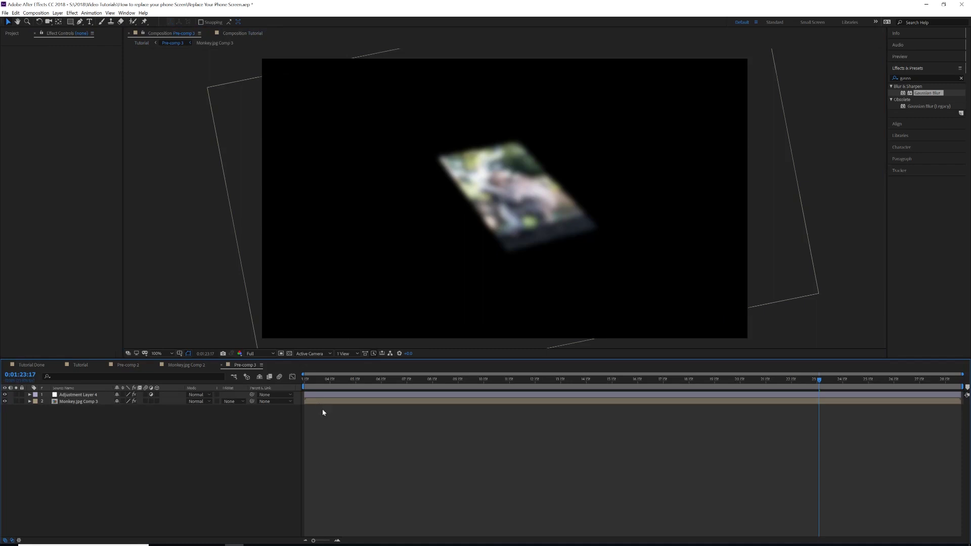
drag(342, 103, 882, 179)
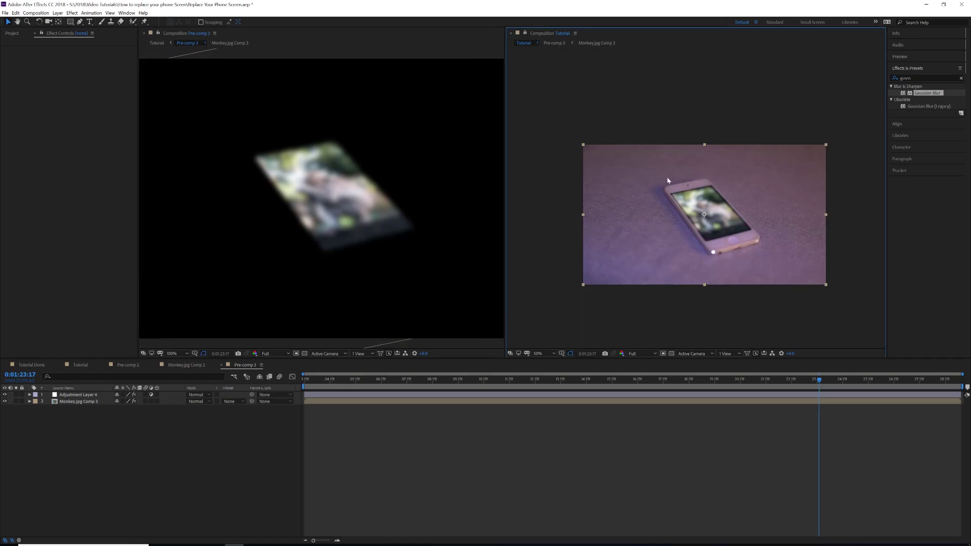
- Draw a closed four-point Pen mask on the adjustment layer around the lower end of the monkey image
click(315, 395)
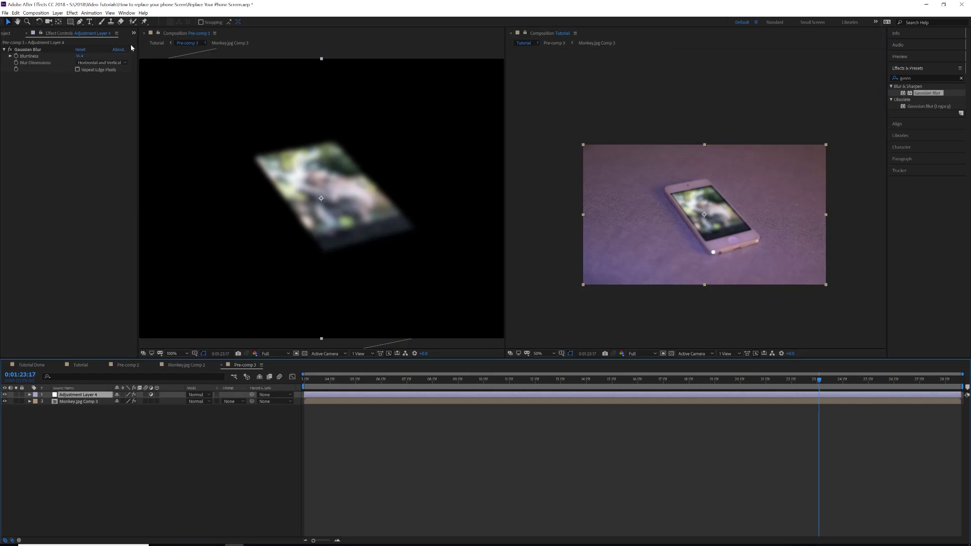
click(81, 22)
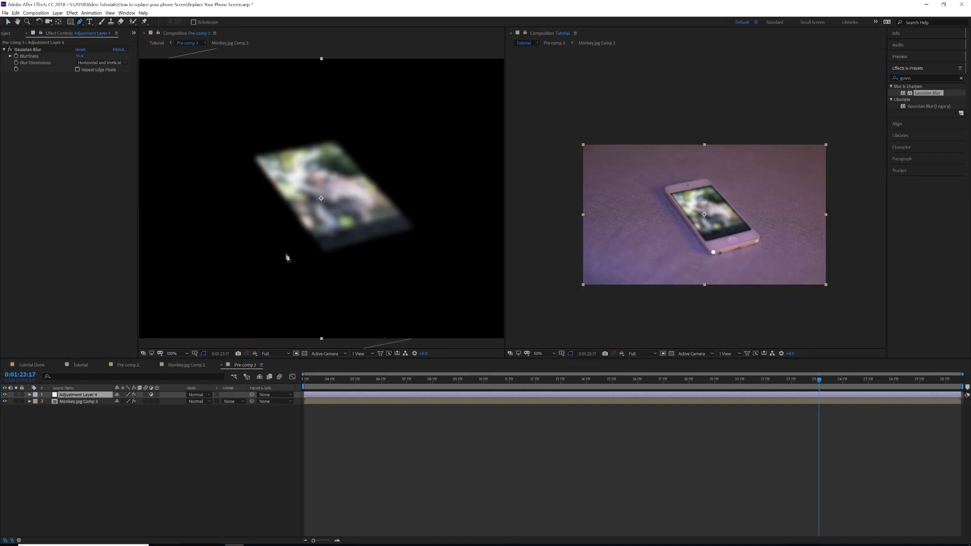
click(266, 243)
click(445, 184)
click(461, 239)
click(323, 293)
click(266, 243)
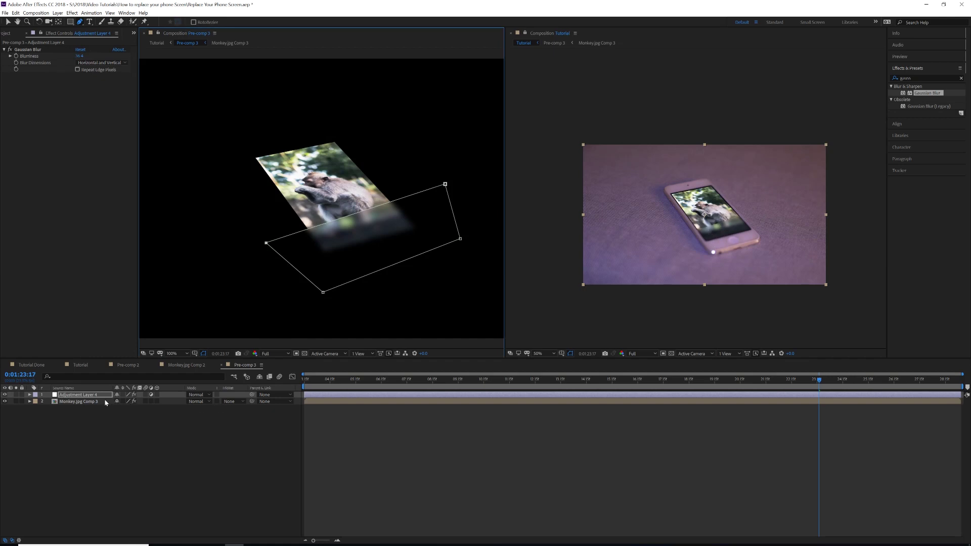
- Reveal the adjustment layer's mask properties and feather the mask strongly so the blur fades in gradually
click(312, 396)
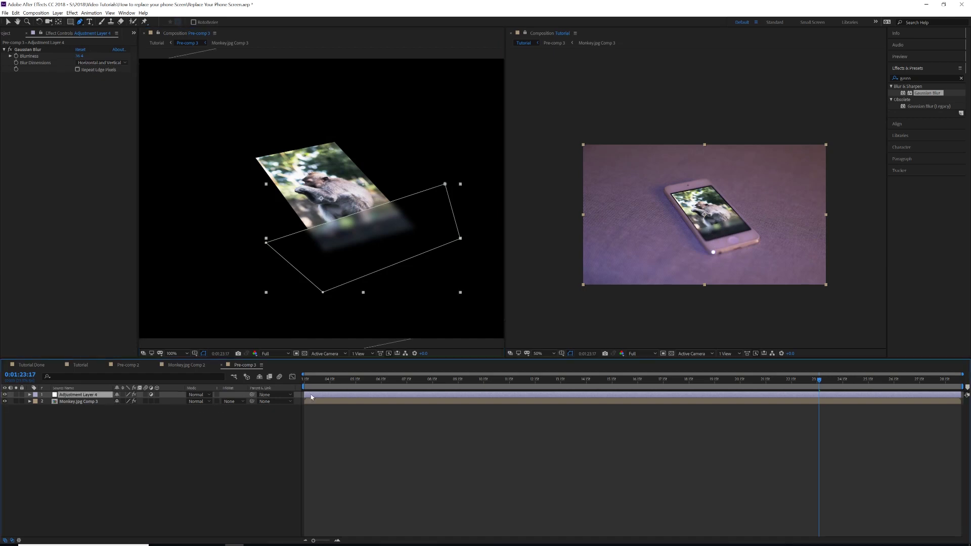
key(m)
key(m)
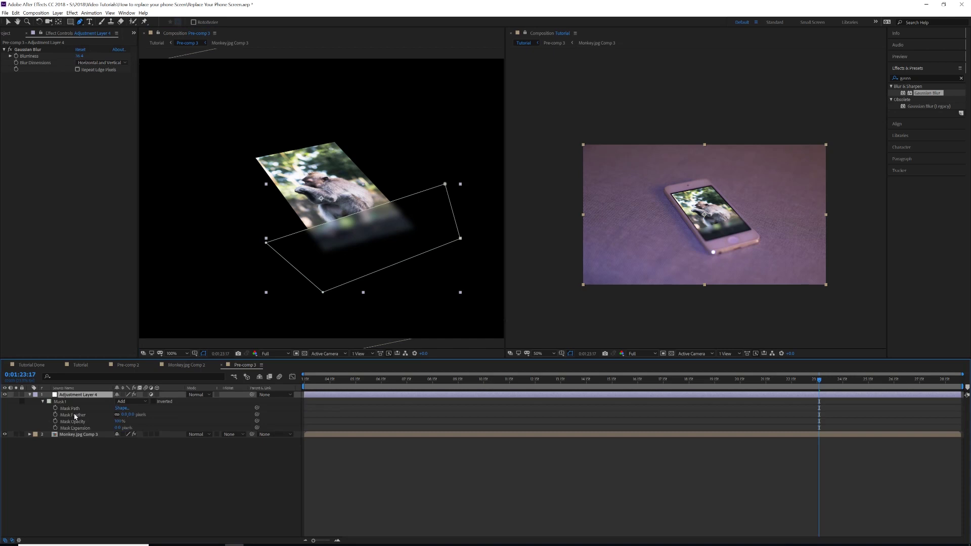
drag(125, 415, 242, 415)
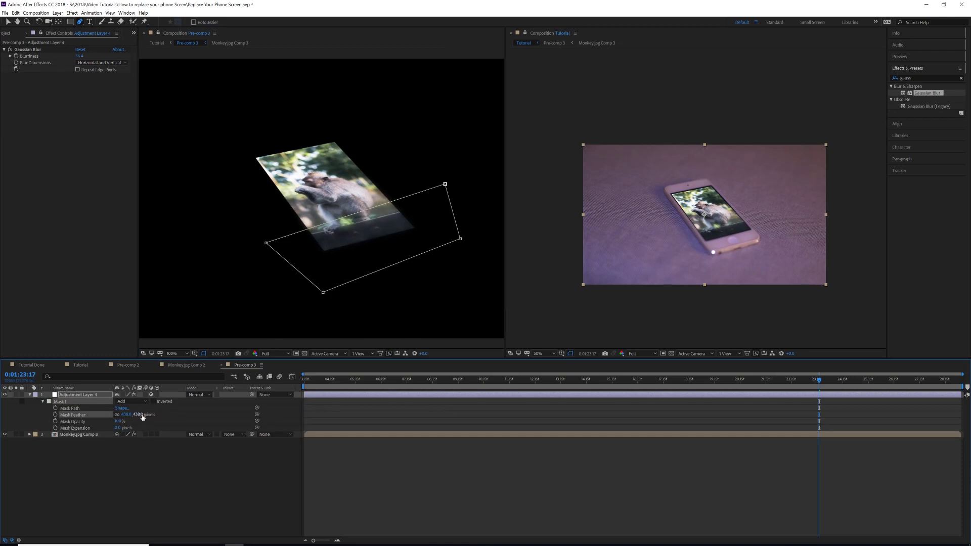
drag(141, 415, 138, 417)
- Keyframe the mask path at 0:01:03:15 and reshape it there, moving its upper edge over the lower half of the monkey image
key(Home)
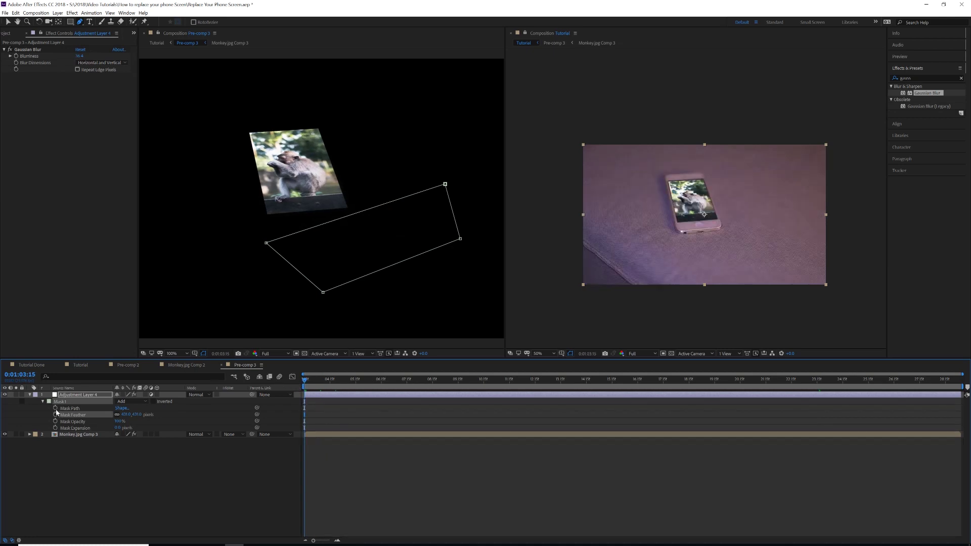
click(55, 408)
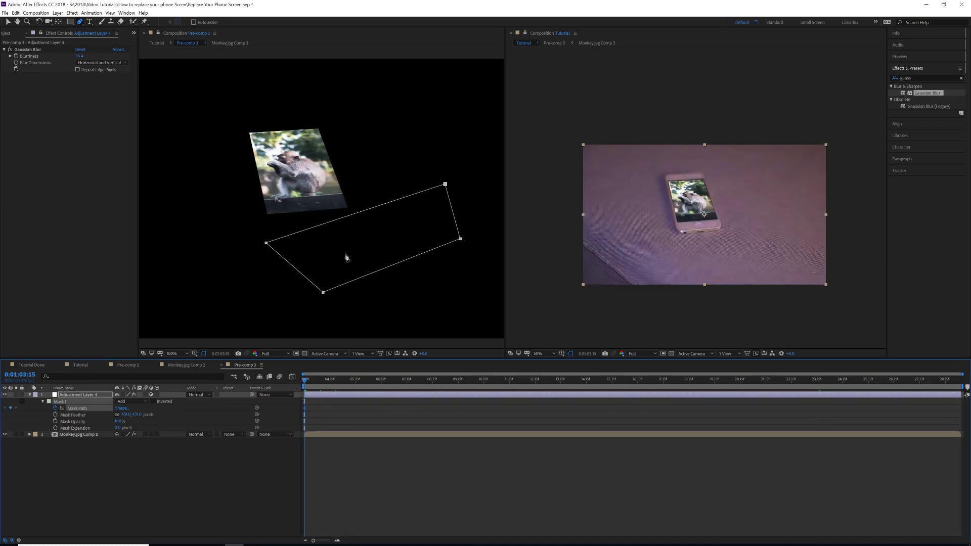
key(v)
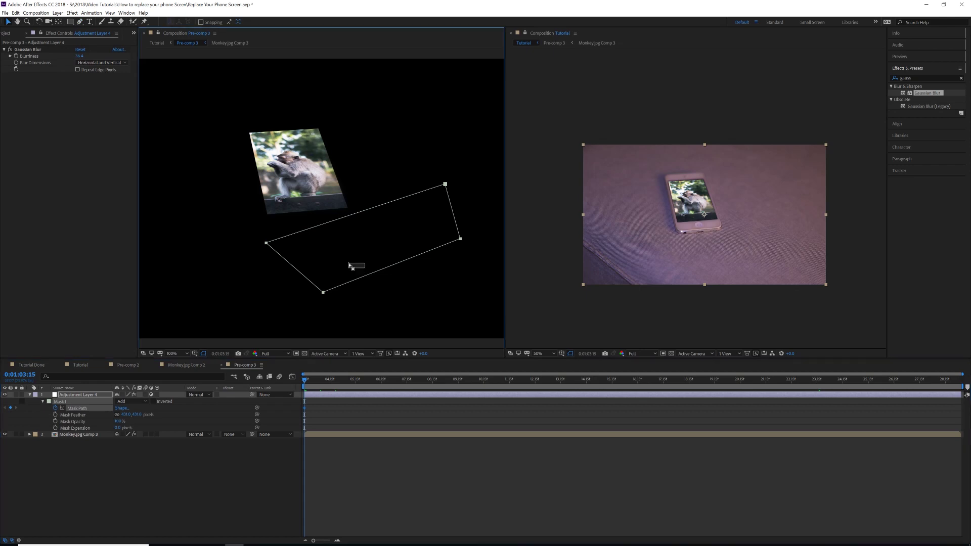
double_click(328, 292)
key(Escape)
drag(324, 292, 309, 286)
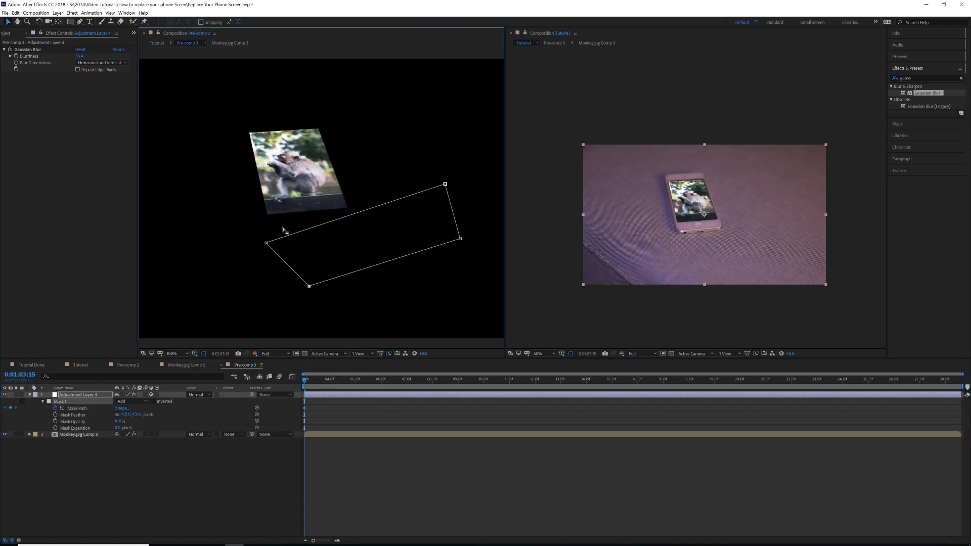
drag(266, 247, 234, 203)
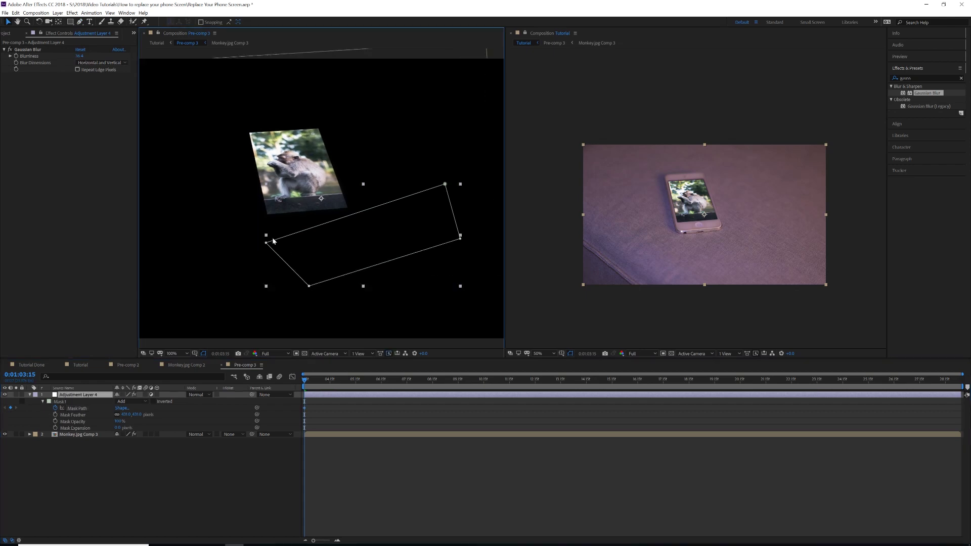
drag(278, 241, 244, 206)
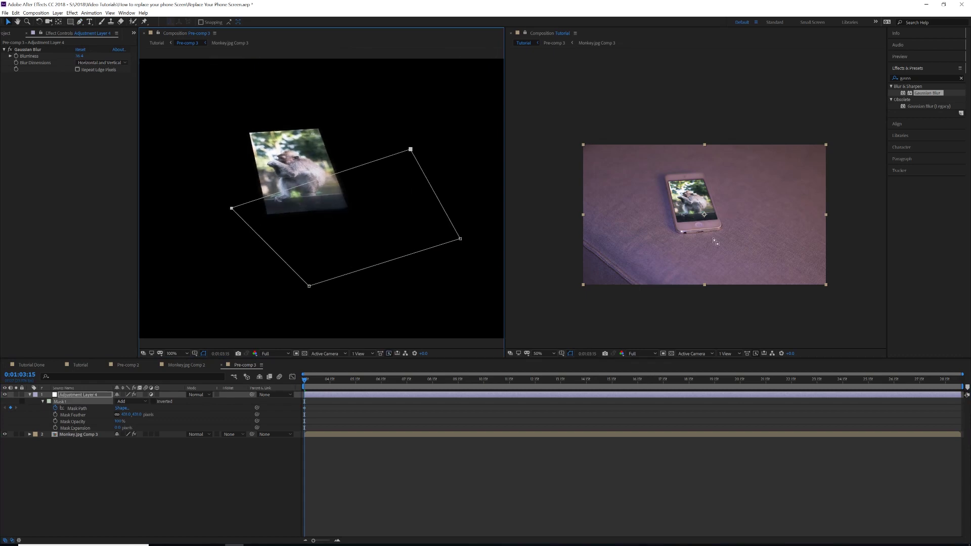
- At 0:01:15:14, move the mask's upper edge down to the bottom end of the monkey image
drag(306, 388, 611, 388)
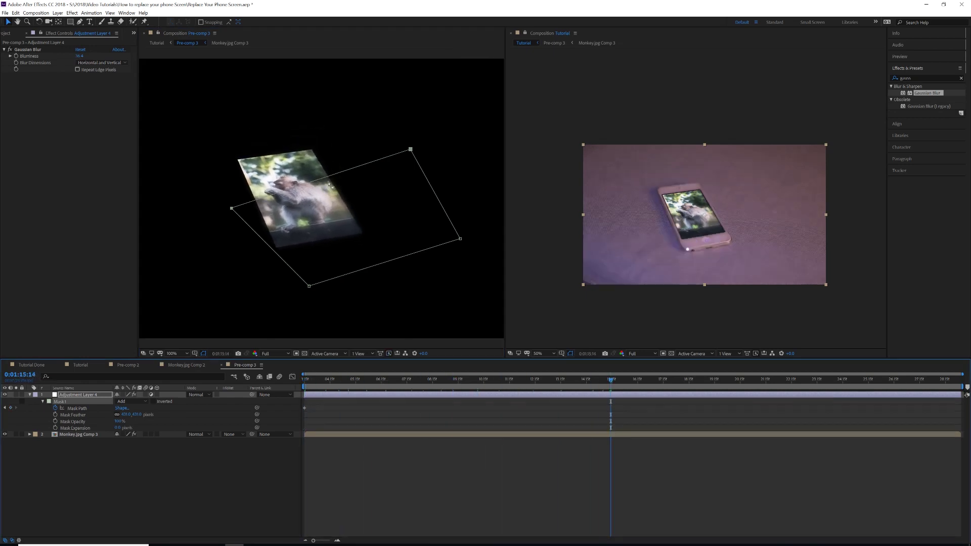
drag(330, 181, 347, 223)
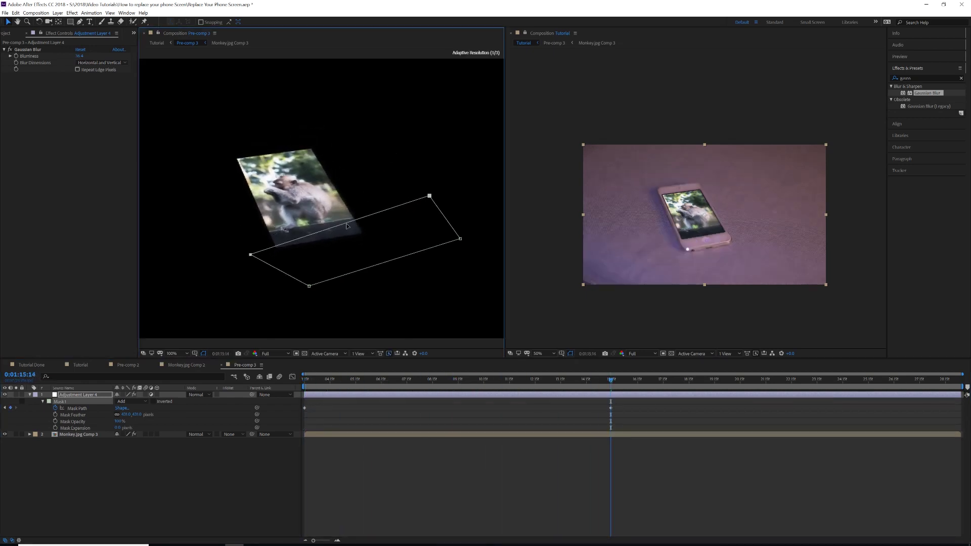
key(ctrl+t)
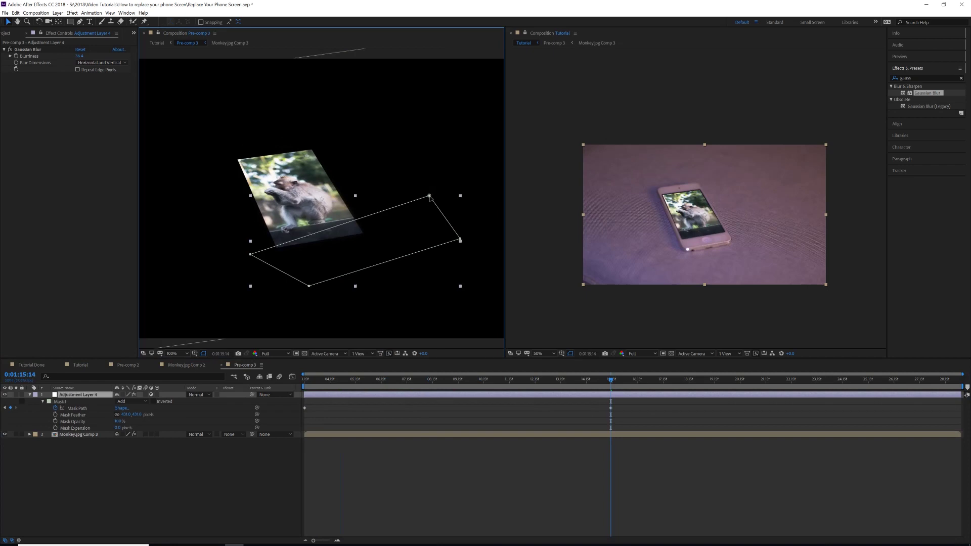